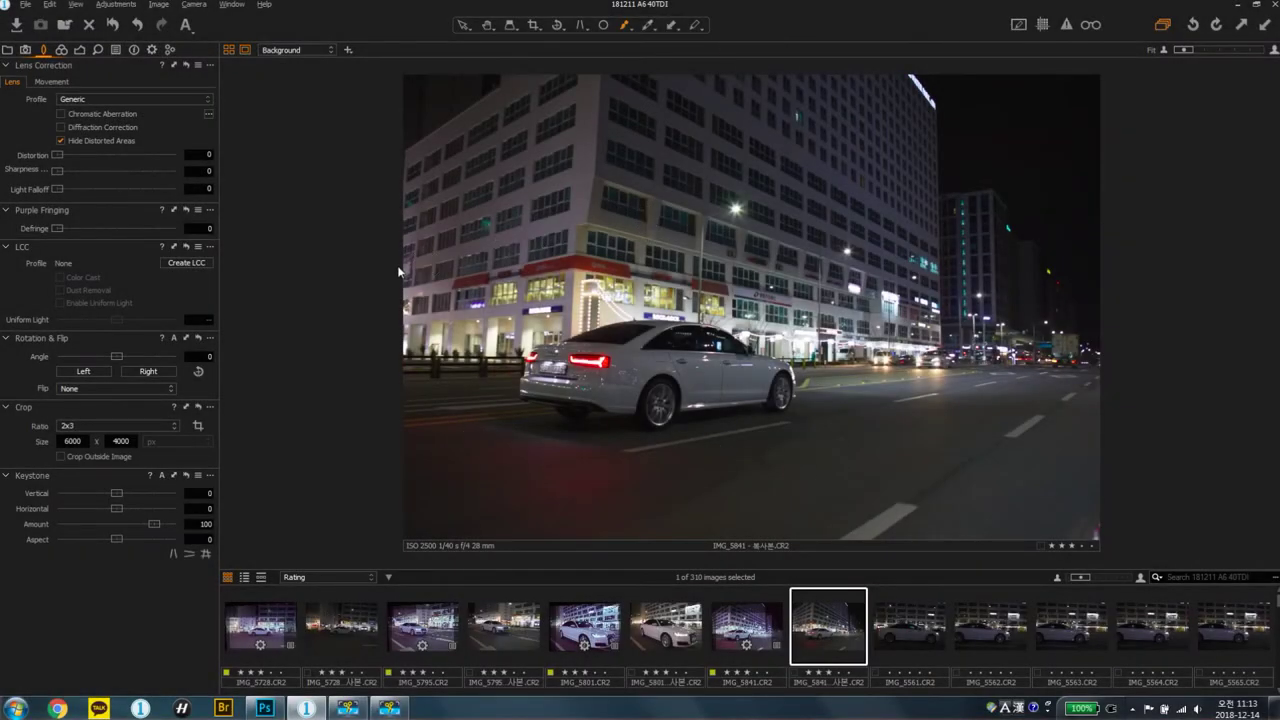
# Step: Select IMG_5841 in the filmstrip and show its Exposure 0.94, Contrast 20, Saturation -24 settings
pyautogui.press('h')
pyautogui.click(745, 633)
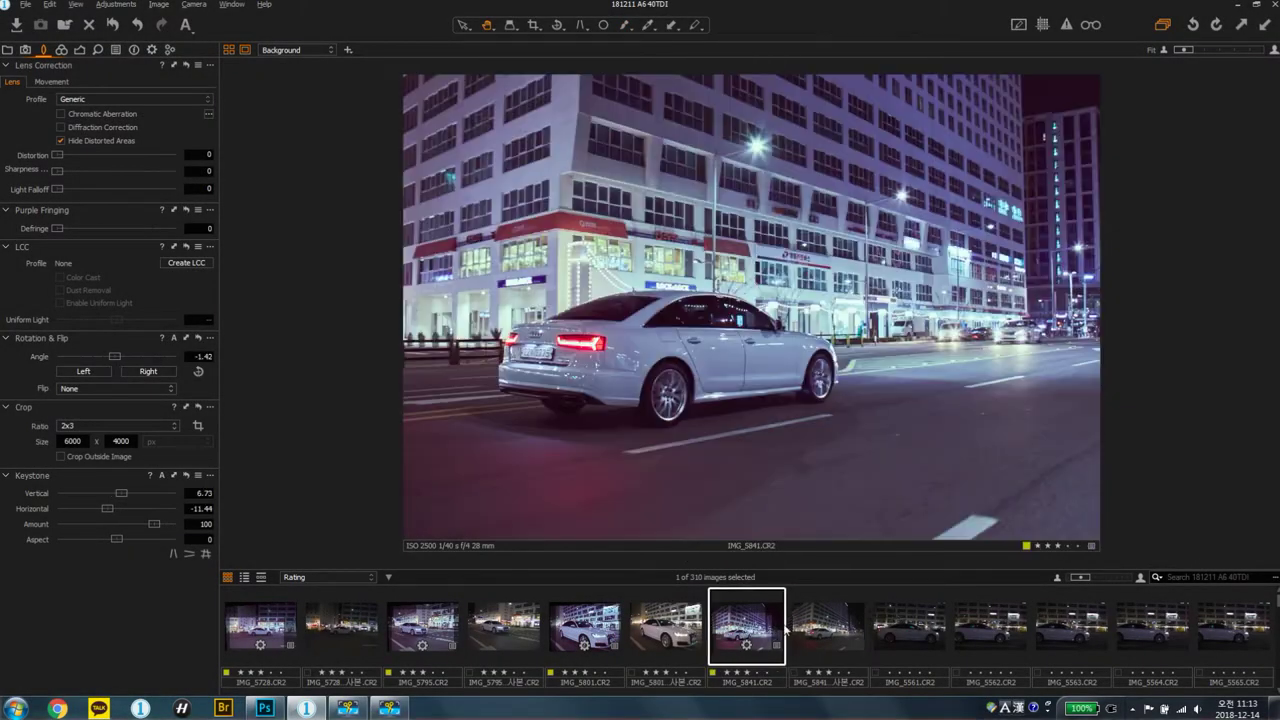
pyautogui.click(822, 630)
pyautogui.click(766, 631)
pyautogui.click(80, 50)
pyautogui.click(62, 52)
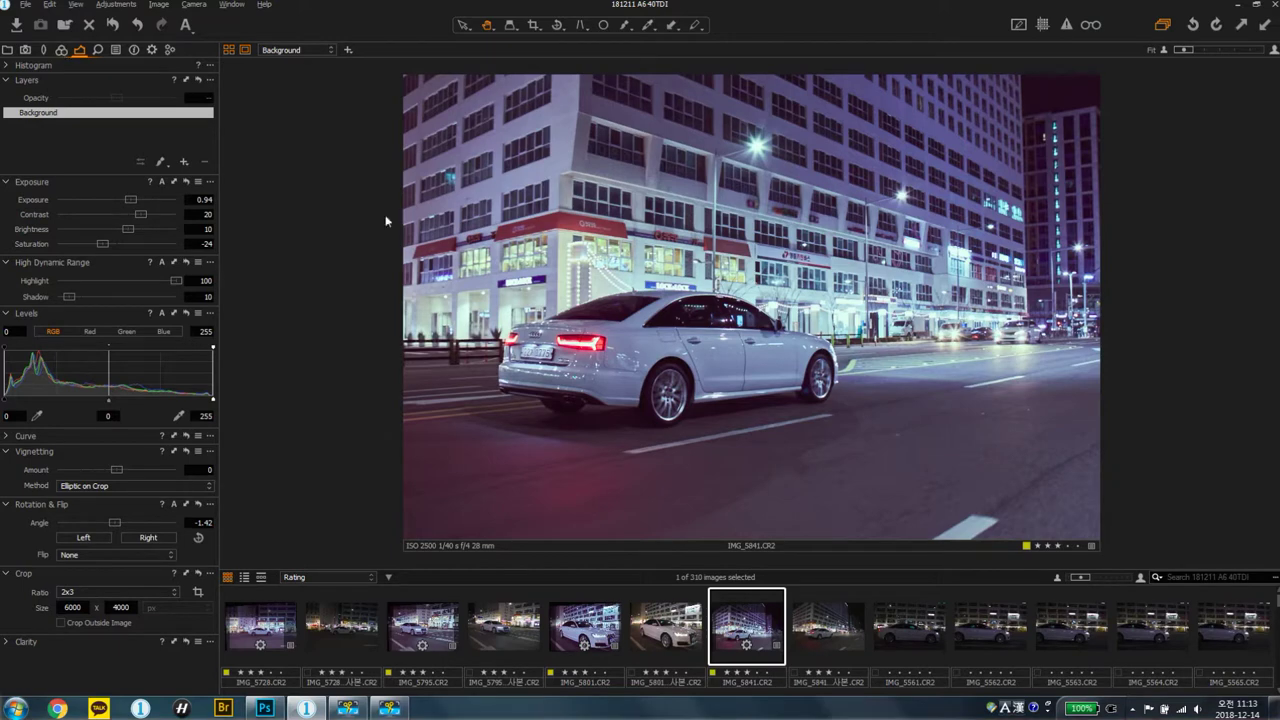
# Step: Compare IMG_5841 with its darker copy, preview it without white balance, then show Lens corrections
pyautogui.click(829, 605)
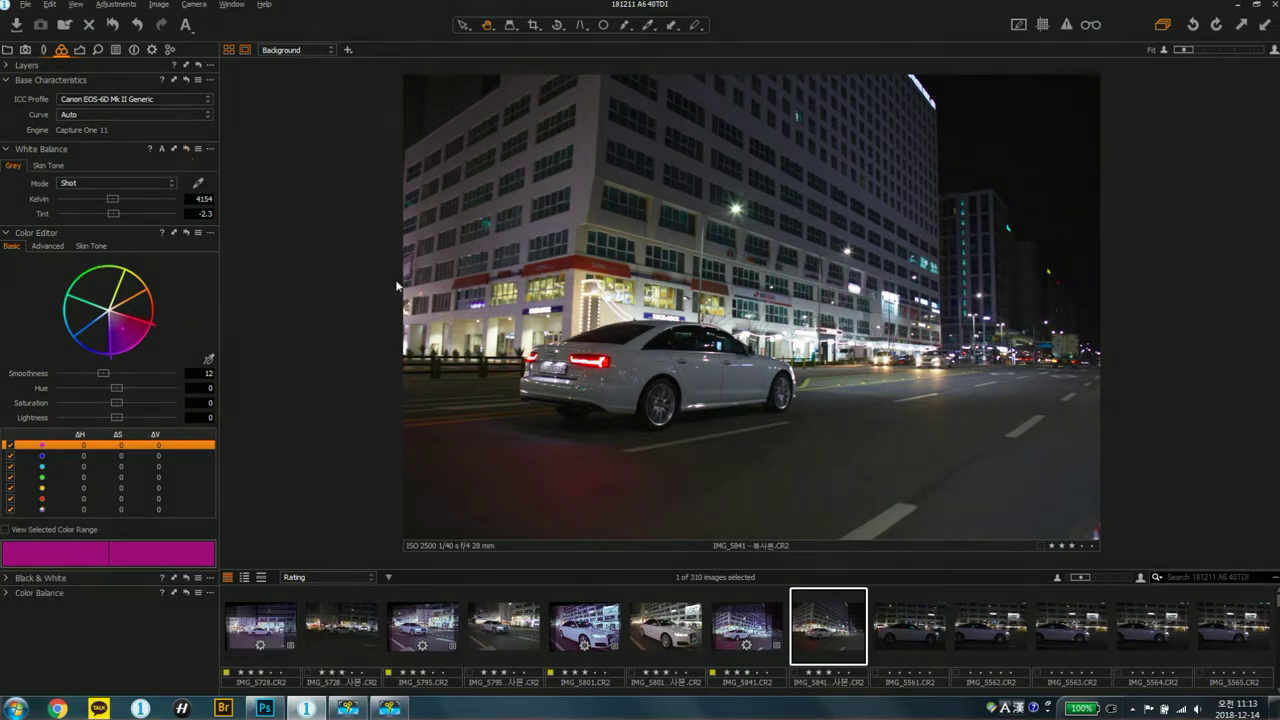
pyautogui.click(737, 622)
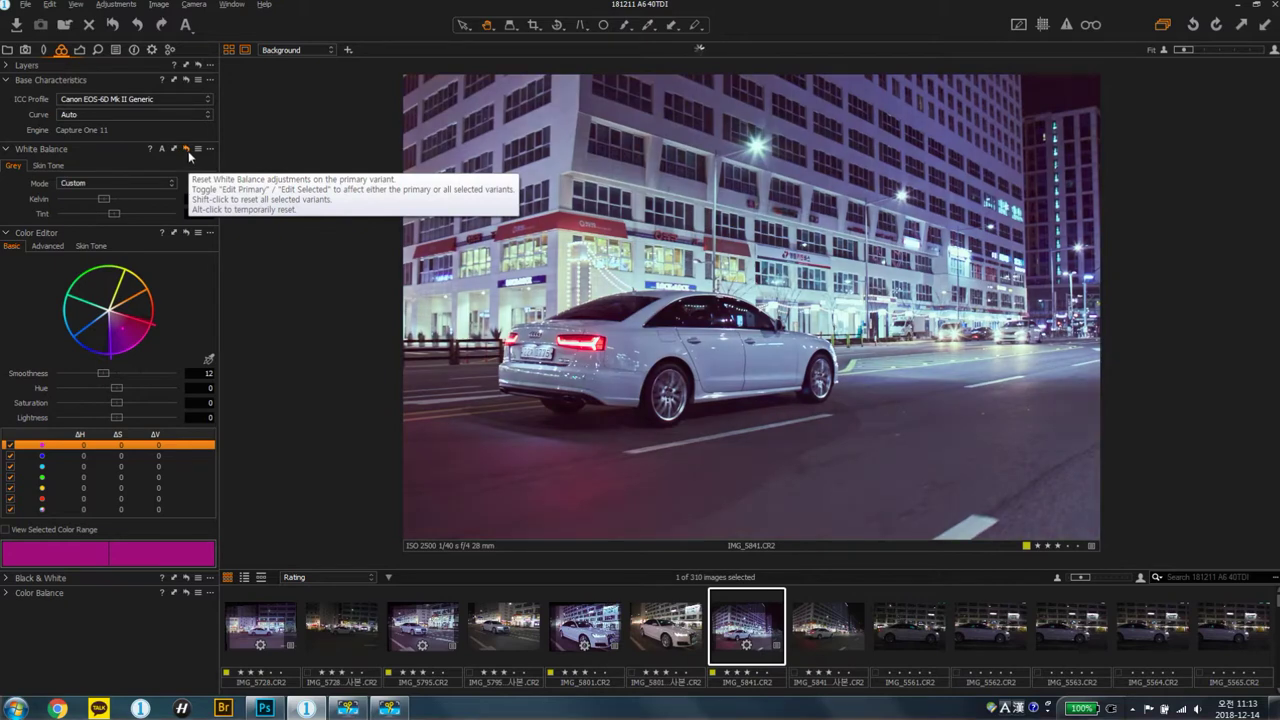
pyautogui.click(190, 151)
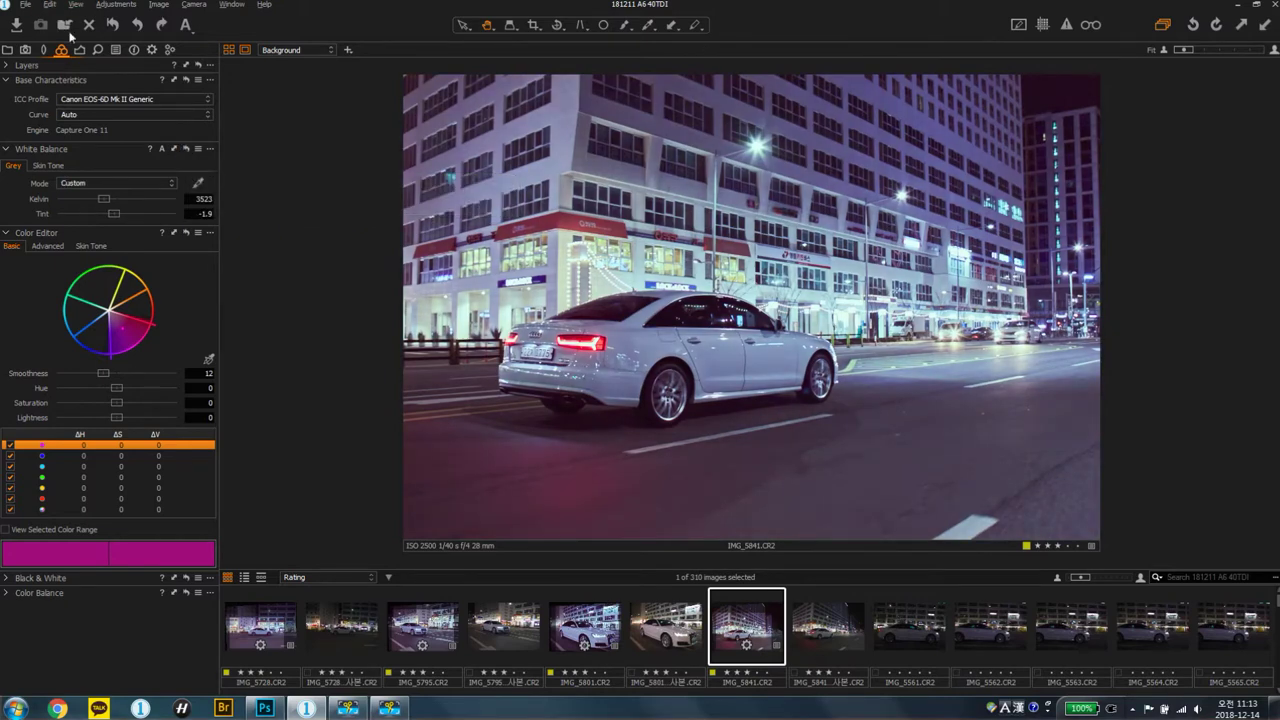
pyautogui.click(43, 49)
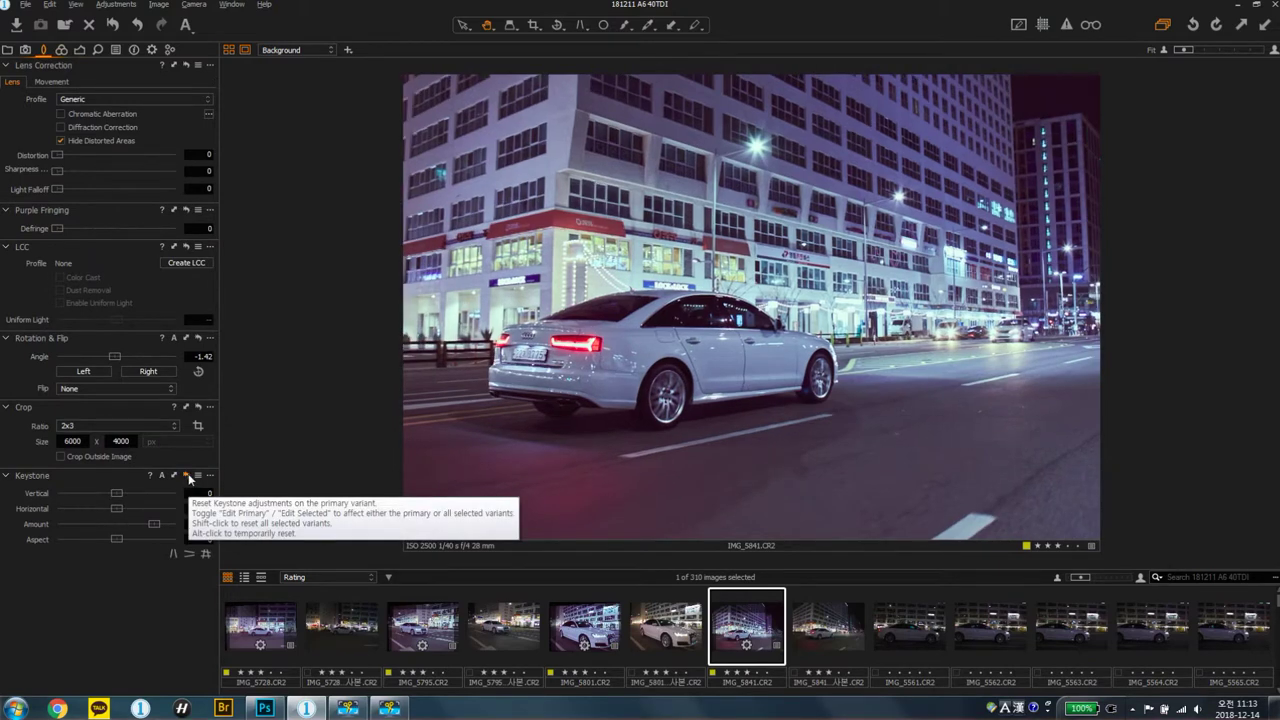
pyautogui.click(188, 479)
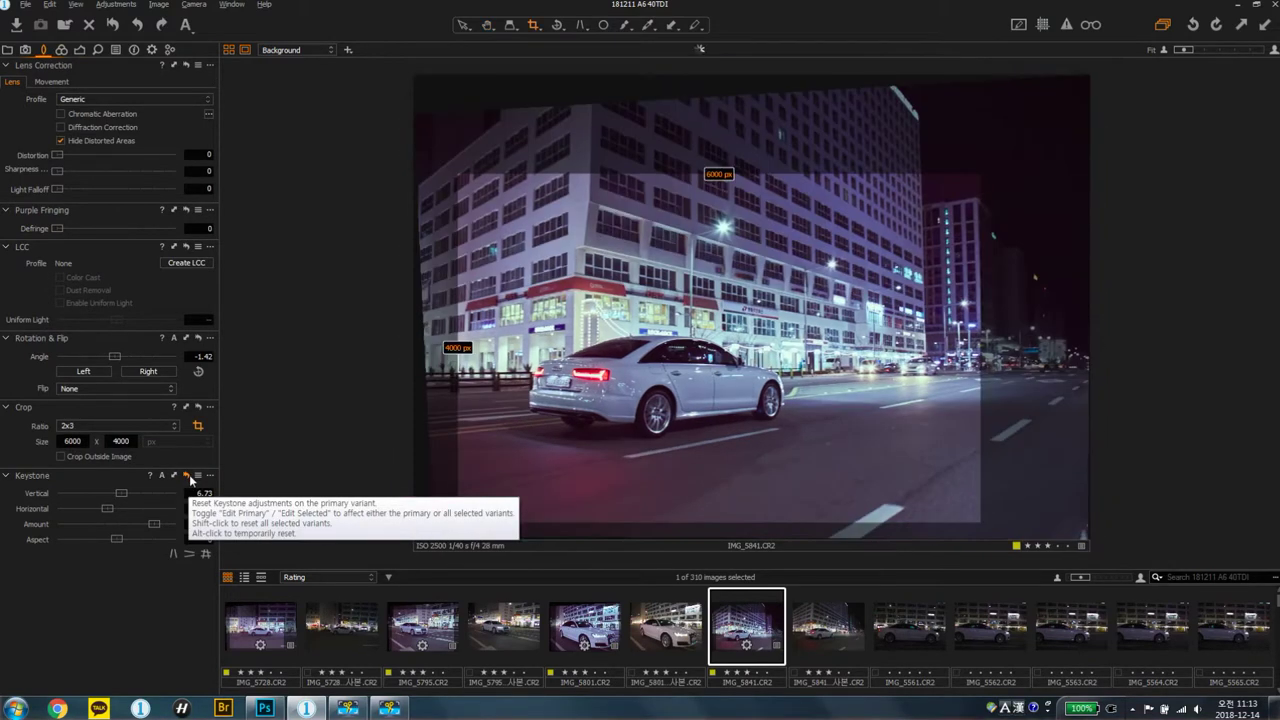
pyautogui.hotkey('ctrl', 'z')
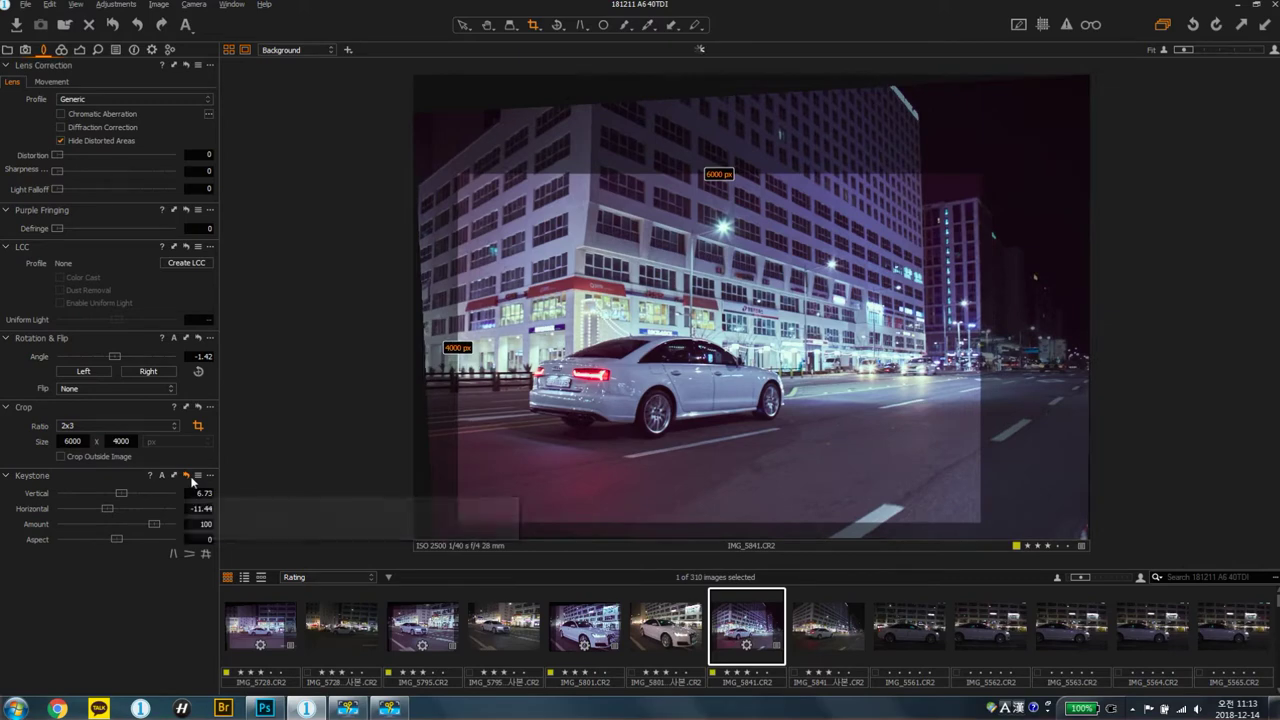
pyautogui.press('h')
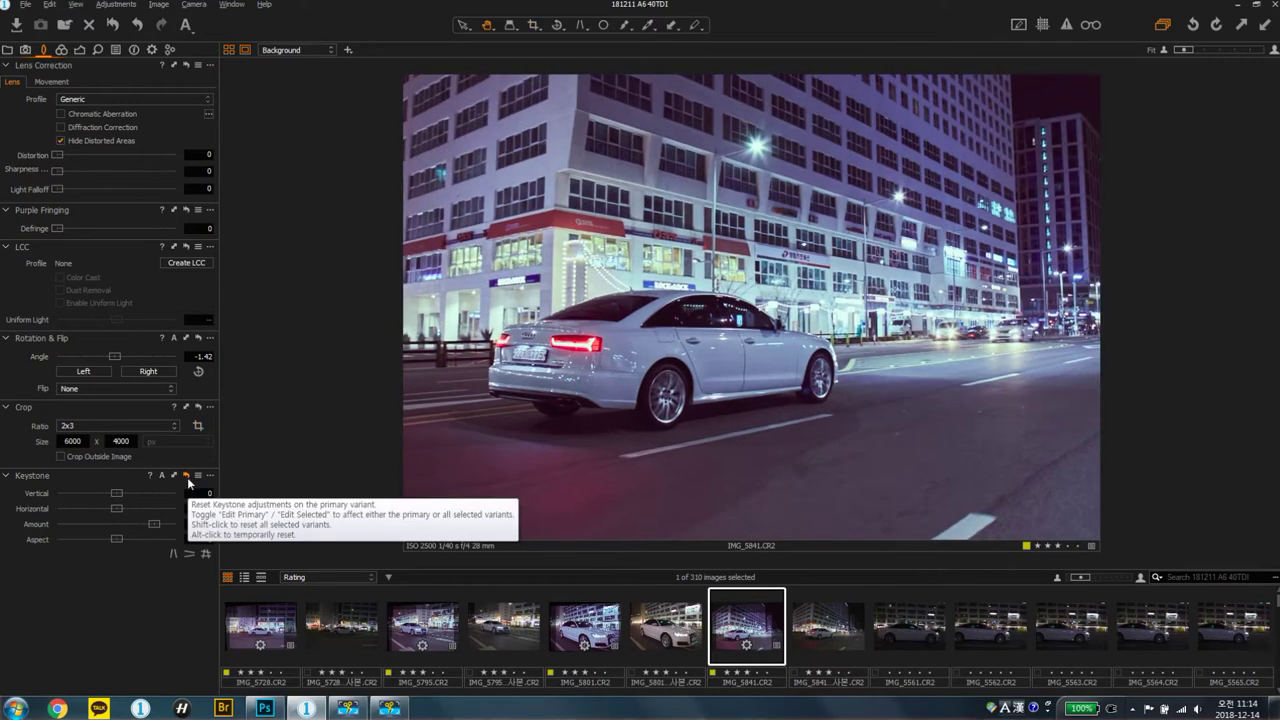
pyautogui.click(816, 652)
pyautogui.click(778, 648)
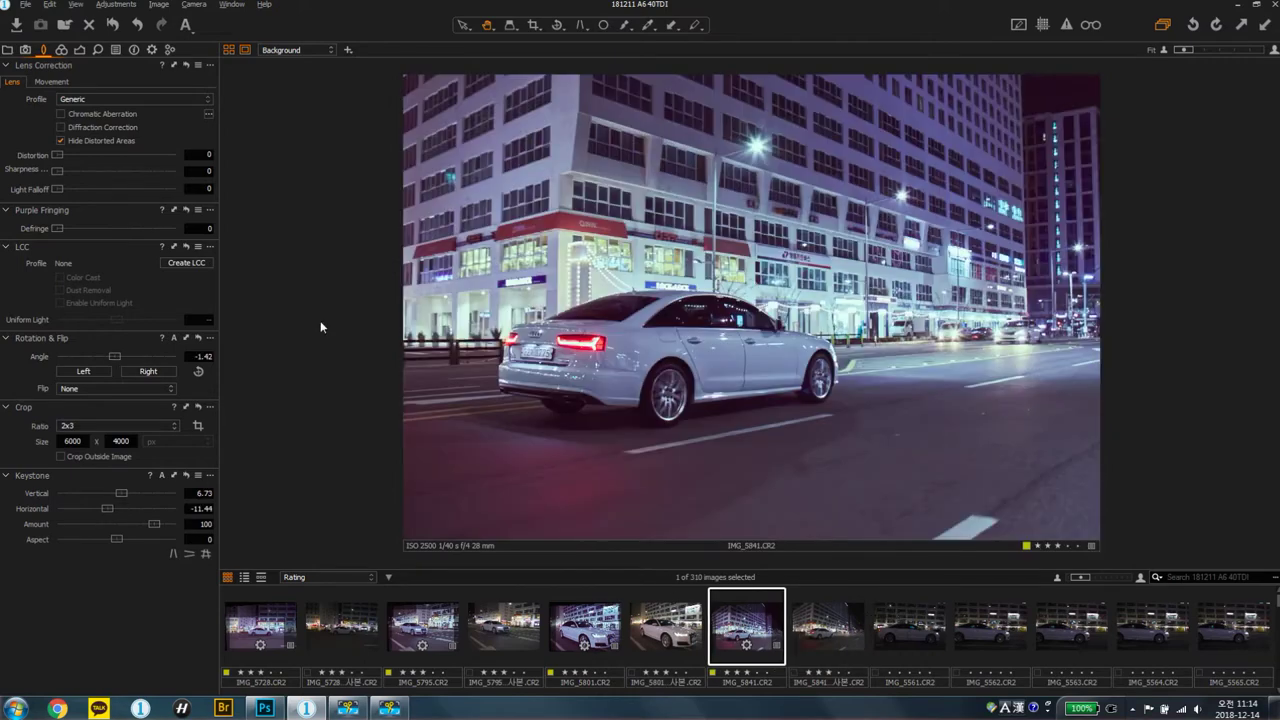
# Step: Expand Color Balance in the Color tab and view the shadow colour wheel
pyautogui.click(62, 49)
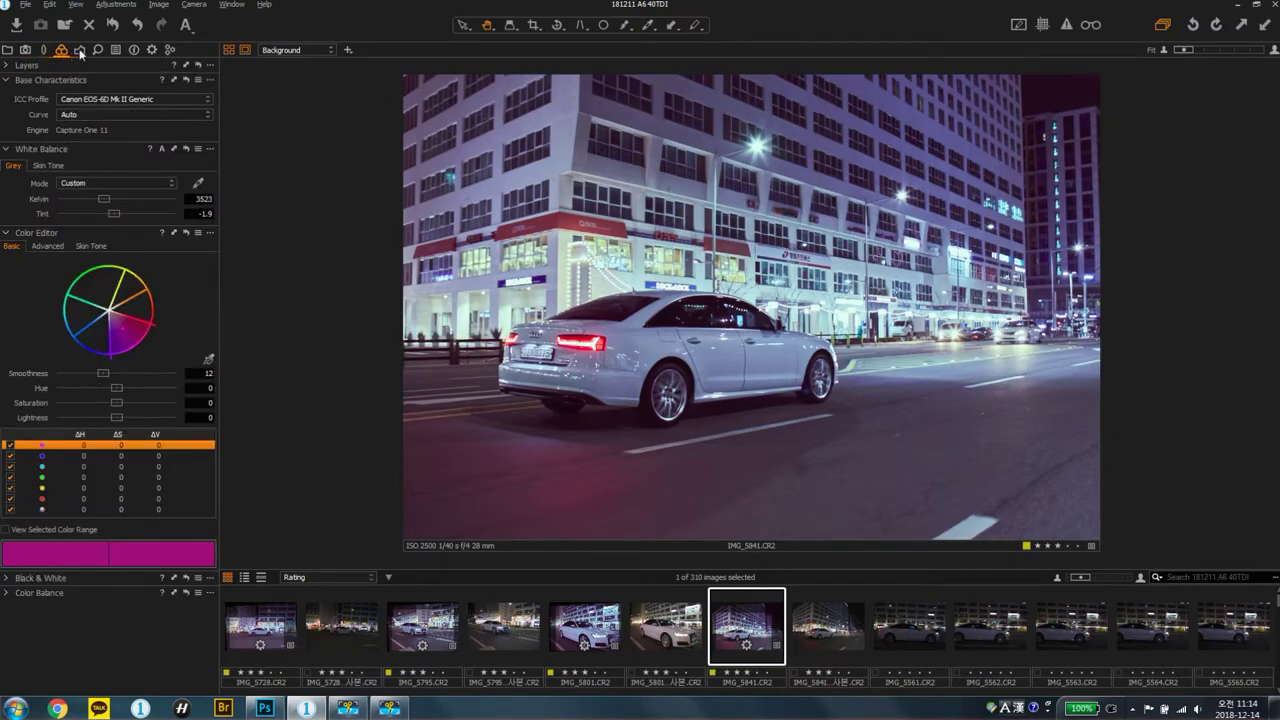
pyautogui.click(79, 49)
pyautogui.click(62, 49)
pyautogui.click(7, 596)
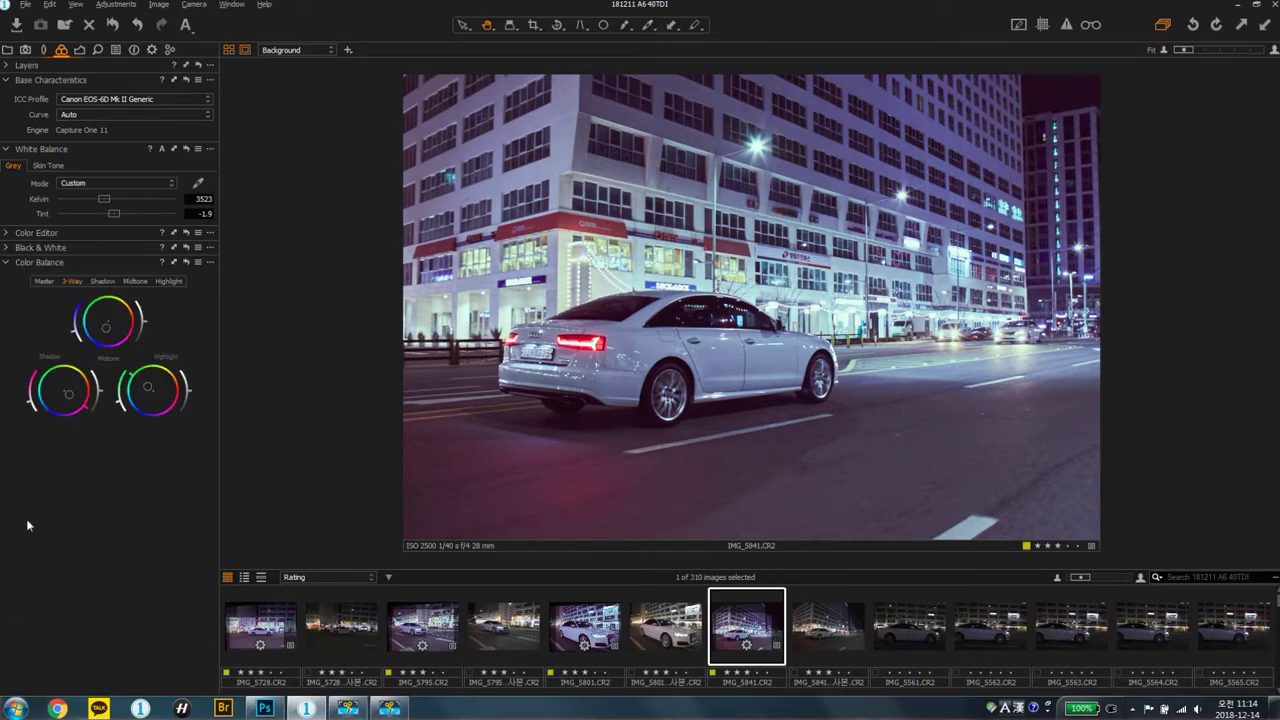
pyautogui.click(103, 281)
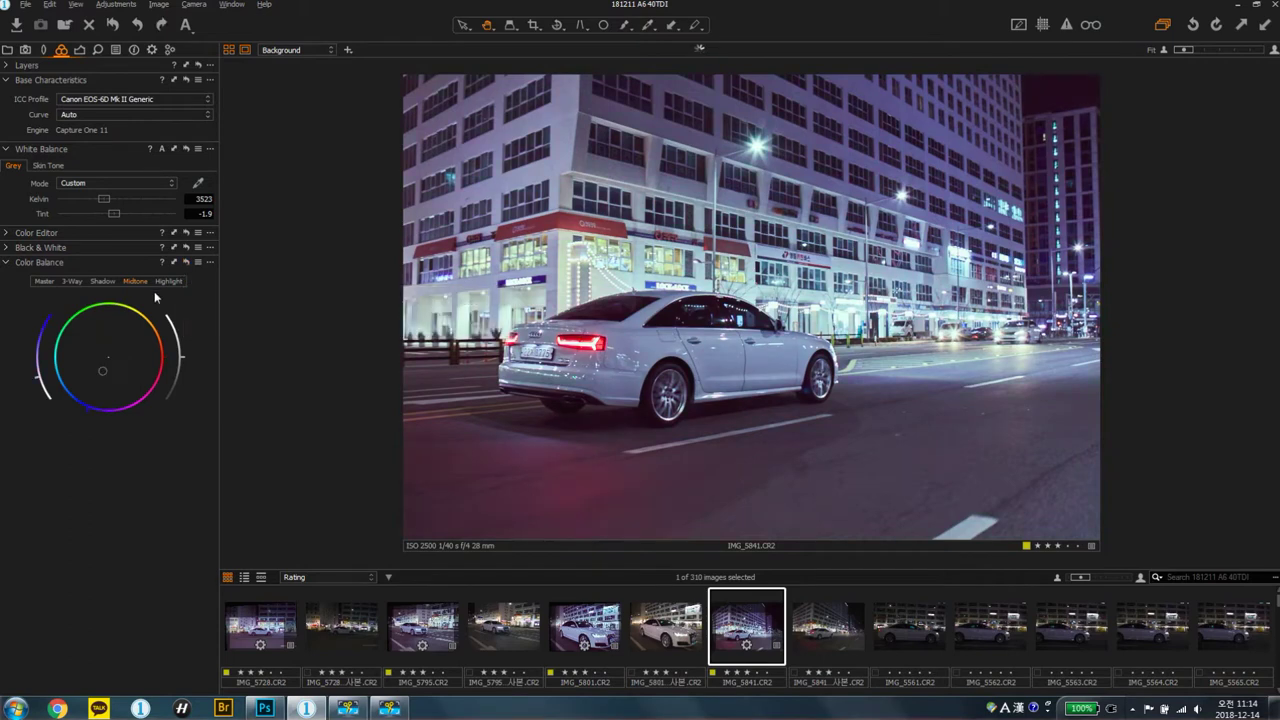
# Step: Review the highlight balance, preview without the grade, and compare with the darker copy
pyautogui.click(156, 282)
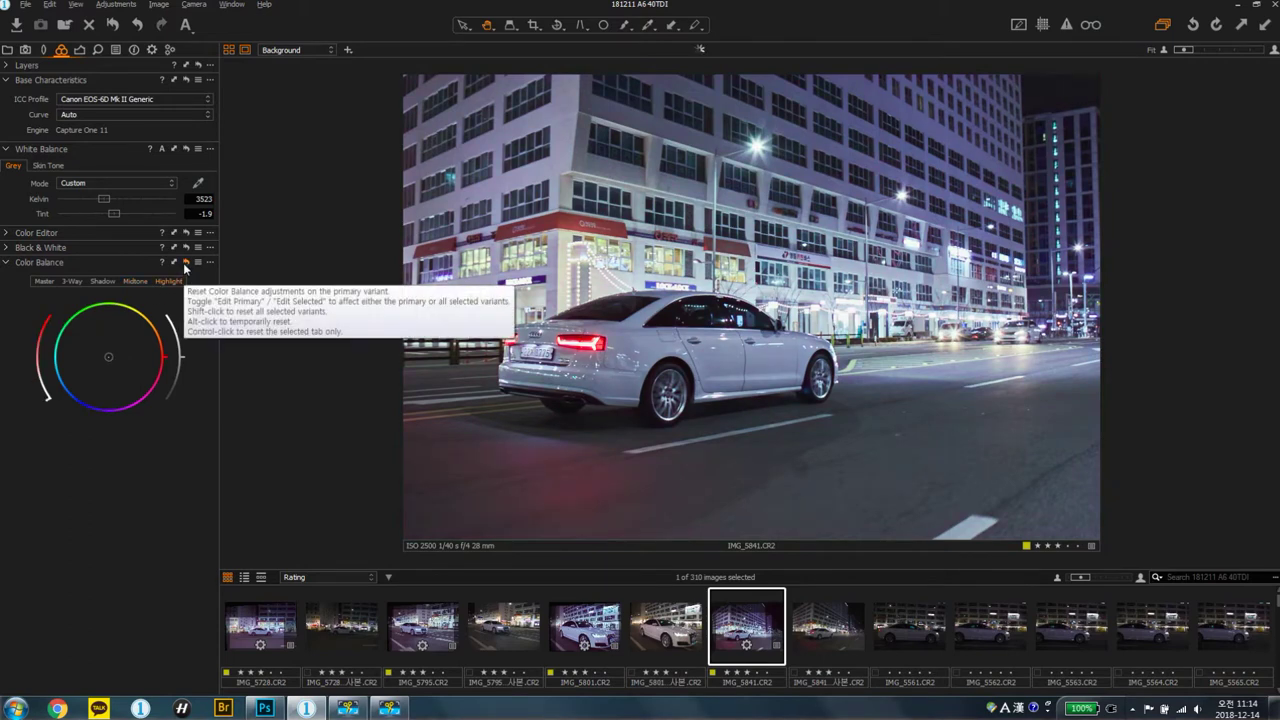
pyautogui.click(185, 263)
pyautogui.click(812, 630)
pyautogui.click(768, 628)
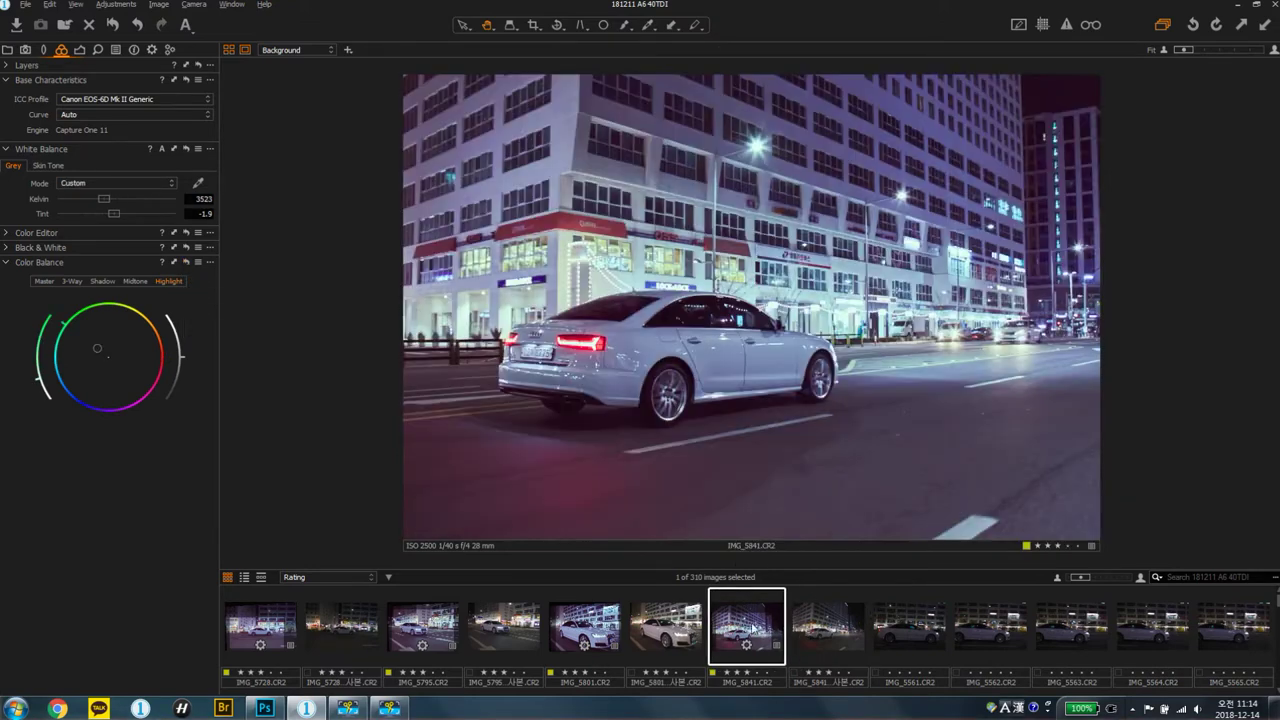
pyautogui.click(97, 50)
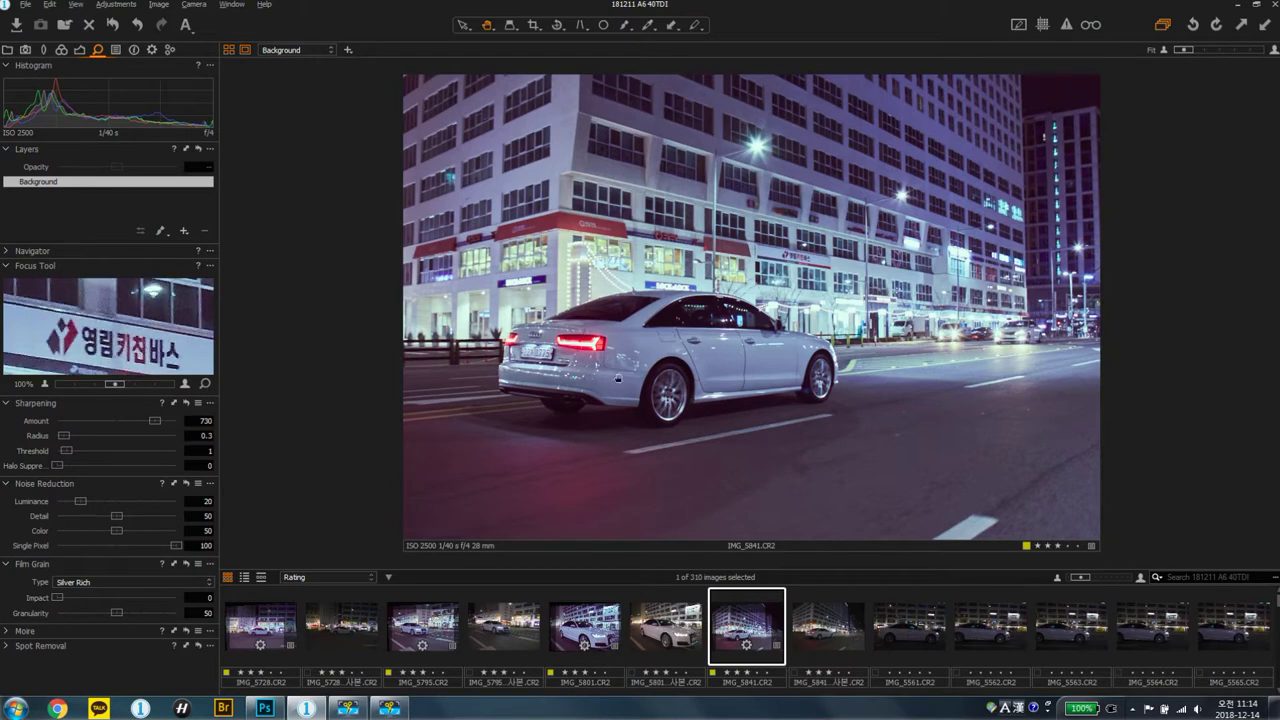
# Step: At 100% zoom, compare with and without sharpening and noise reduction, then fit and switch to Photoshop
pyautogui.scroll(1, 629, 319)
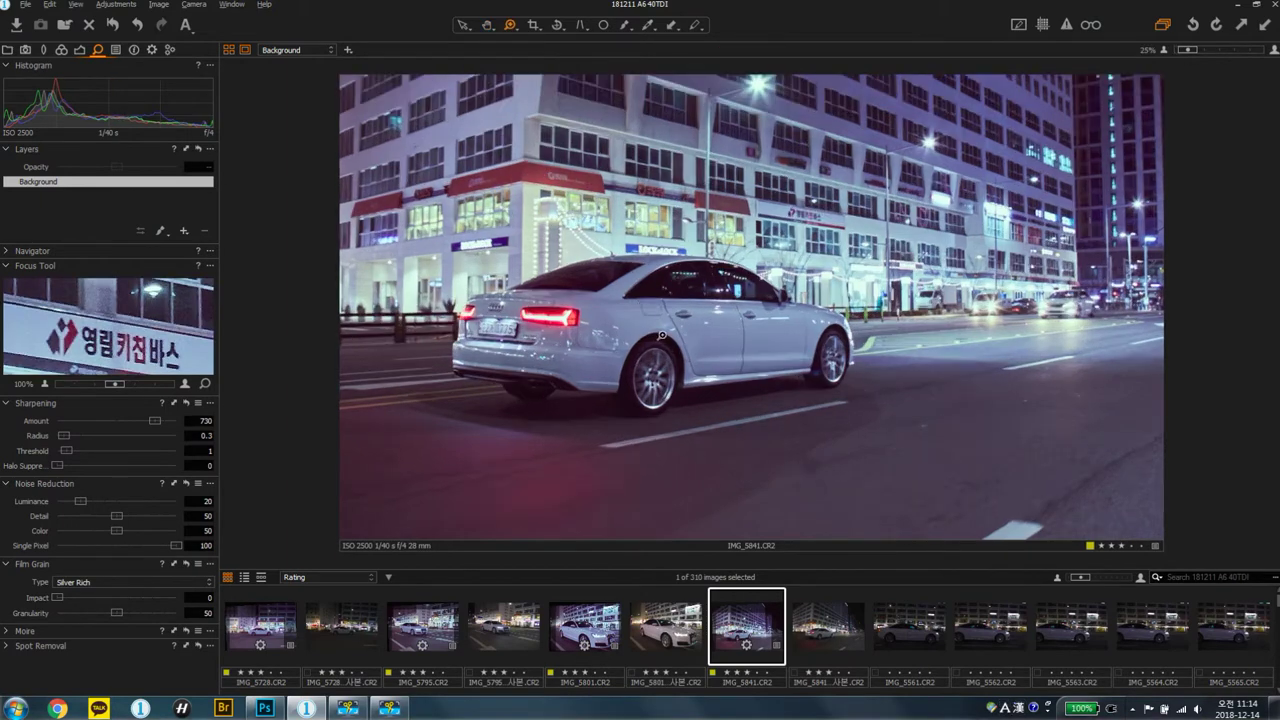
pyautogui.scroll(1, 645, 310)
pyautogui.scroll(1, 649, 307)
pyautogui.scroll(1, 637, 297)
pyautogui.scroll(1, 585, 346)
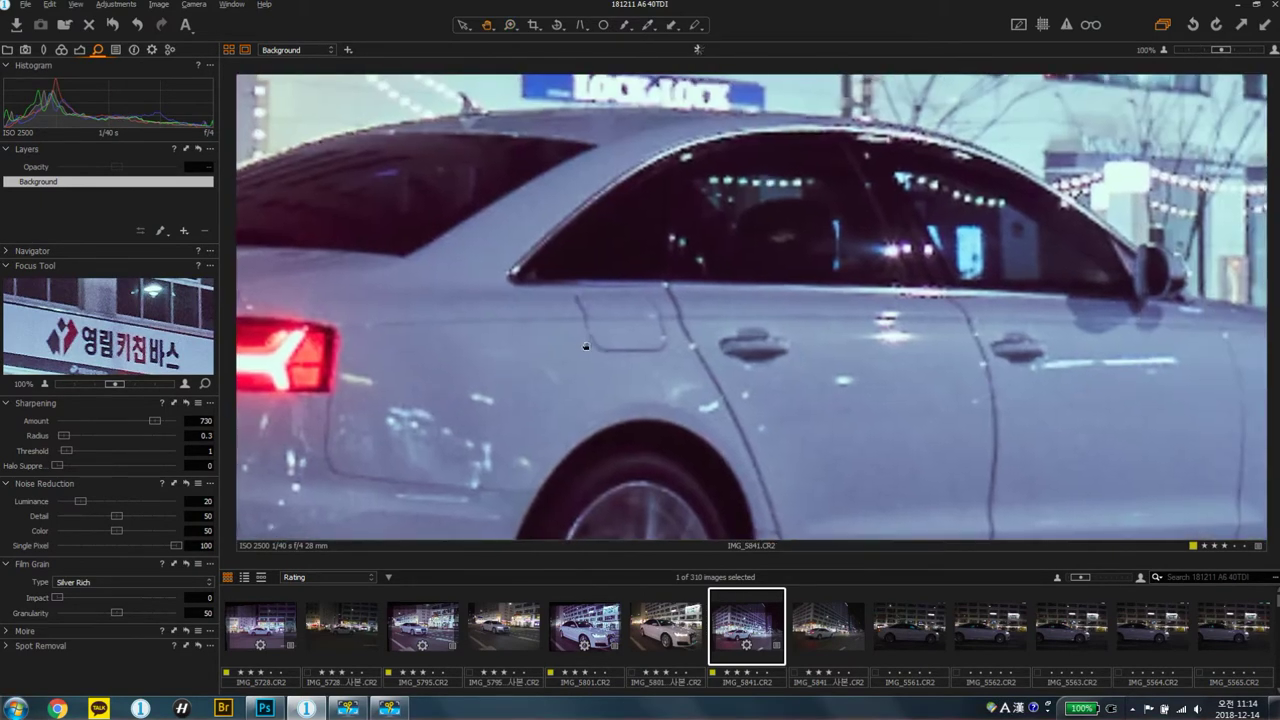
pyautogui.click(185, 404)
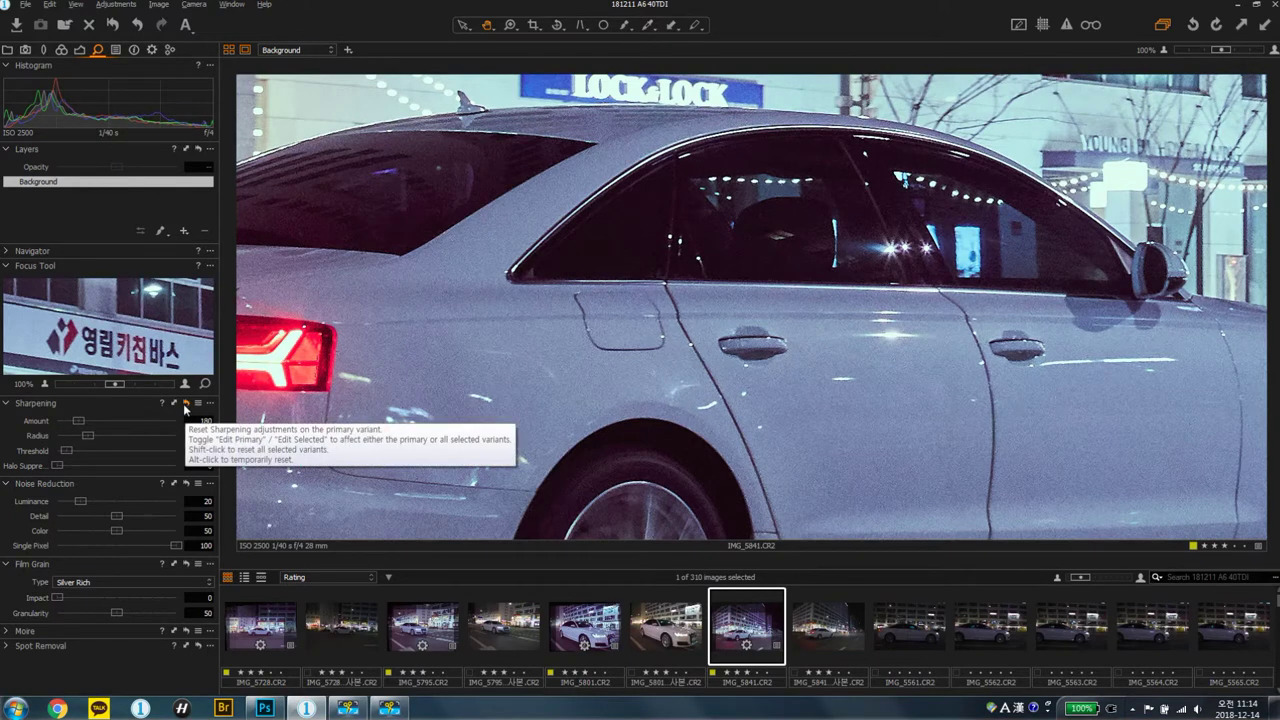
pyautogui.keyDown('alt'); pyautogui.click(185, 483); pyautogui.keyUp('alt')
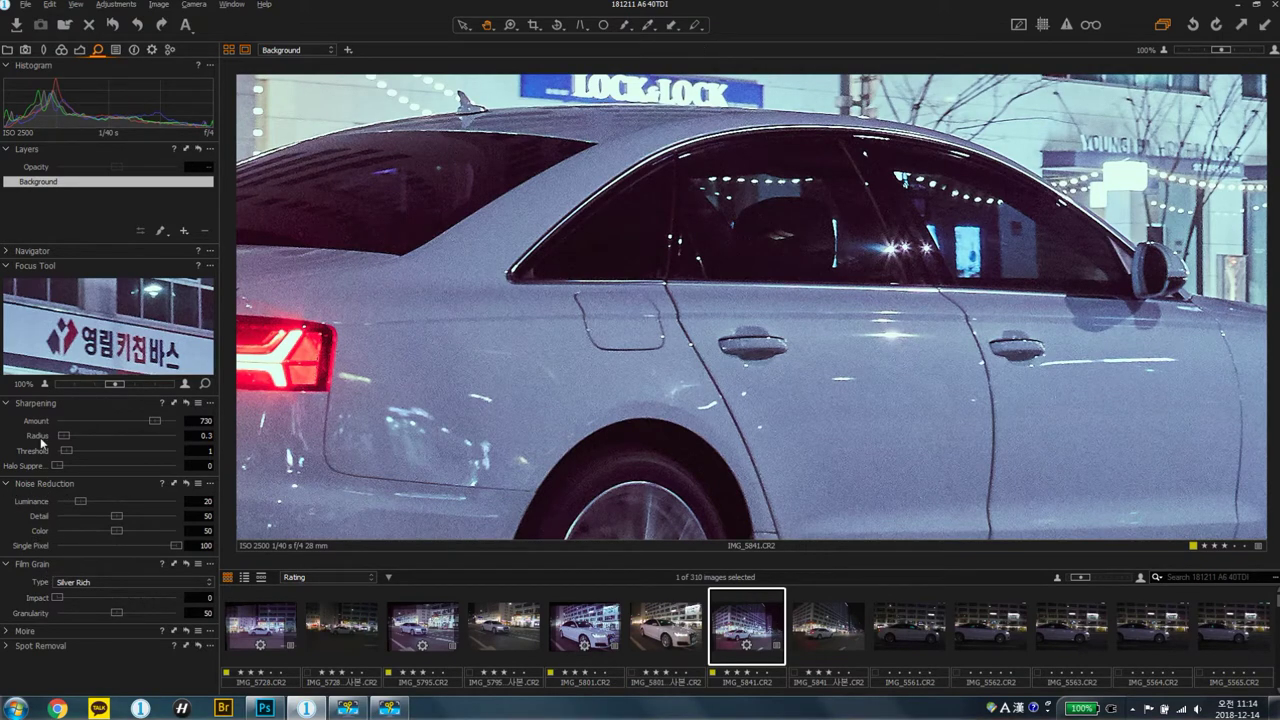
pyautogui.hotkey('ctrl', '0')
pyautogui.hotkey('alt', 'Tab')
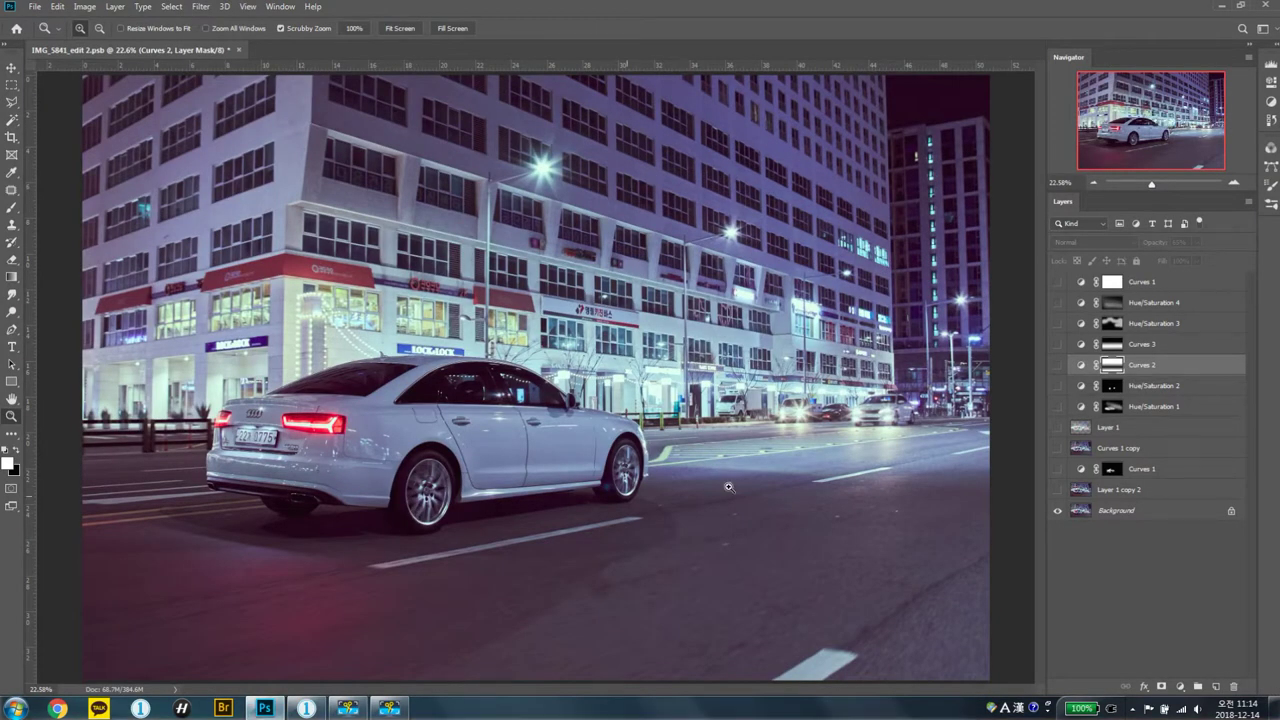
# Step: Toggle Layer 1 copy 2 above the Background to compare the retouching, then pan across the buildings
pyautogui.click(1095, 511)
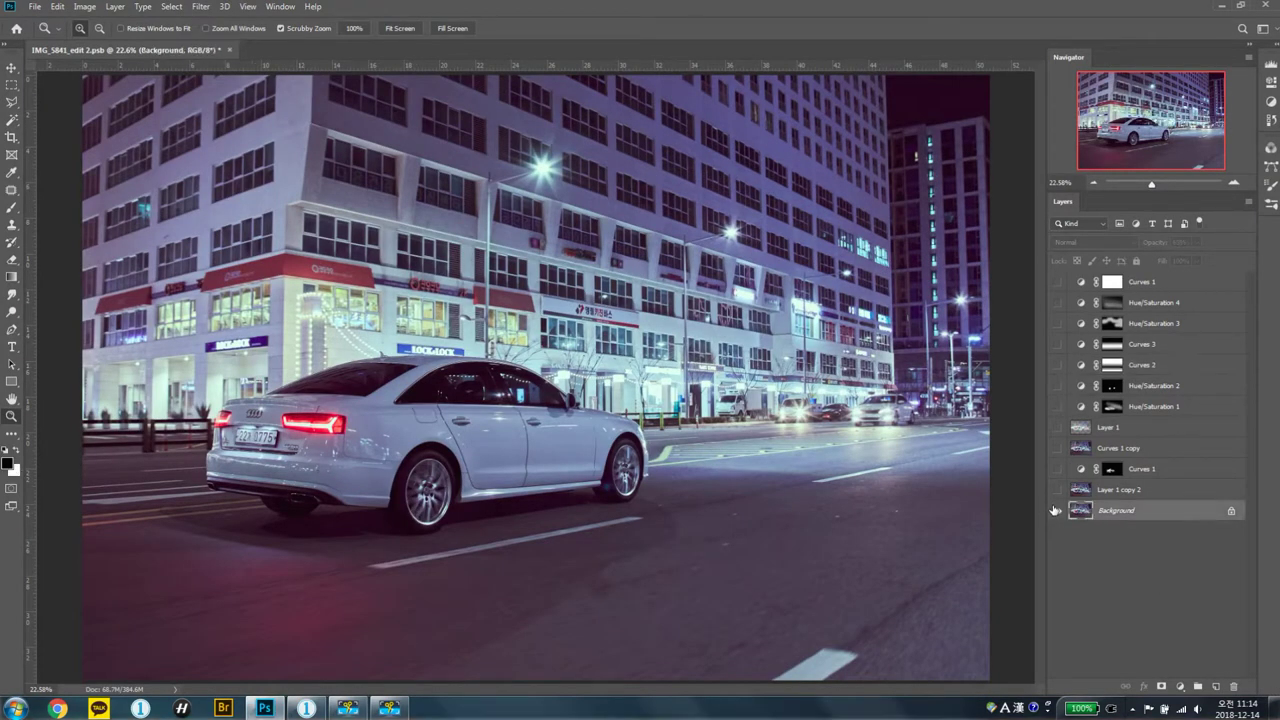
pyautogui.click(1057, 491)
pyautogui.click(1057, 491)
pyautogui.click(1057, 491)
pyautogui.scroll(5, 986, 589)
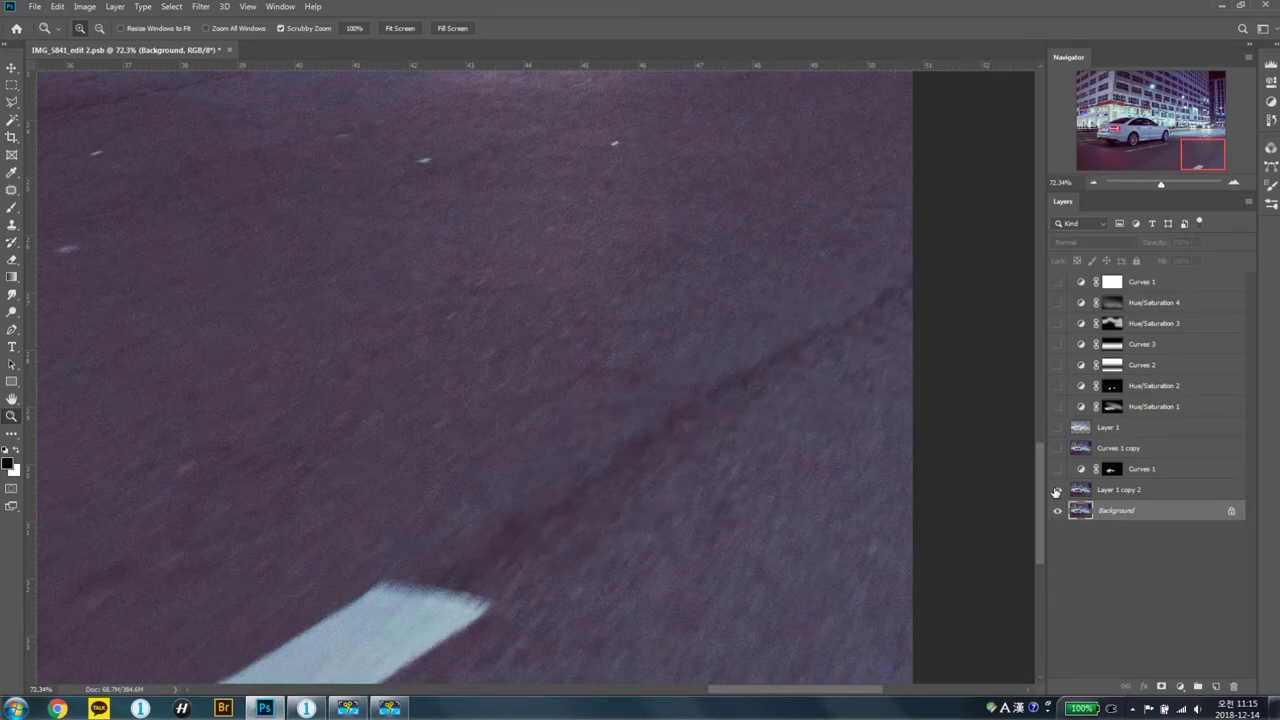
pyautogui.moveTo(486, 323); pyautogui.dragTo(412, 360)
pyautogui.scroll(-2, 412, 360)
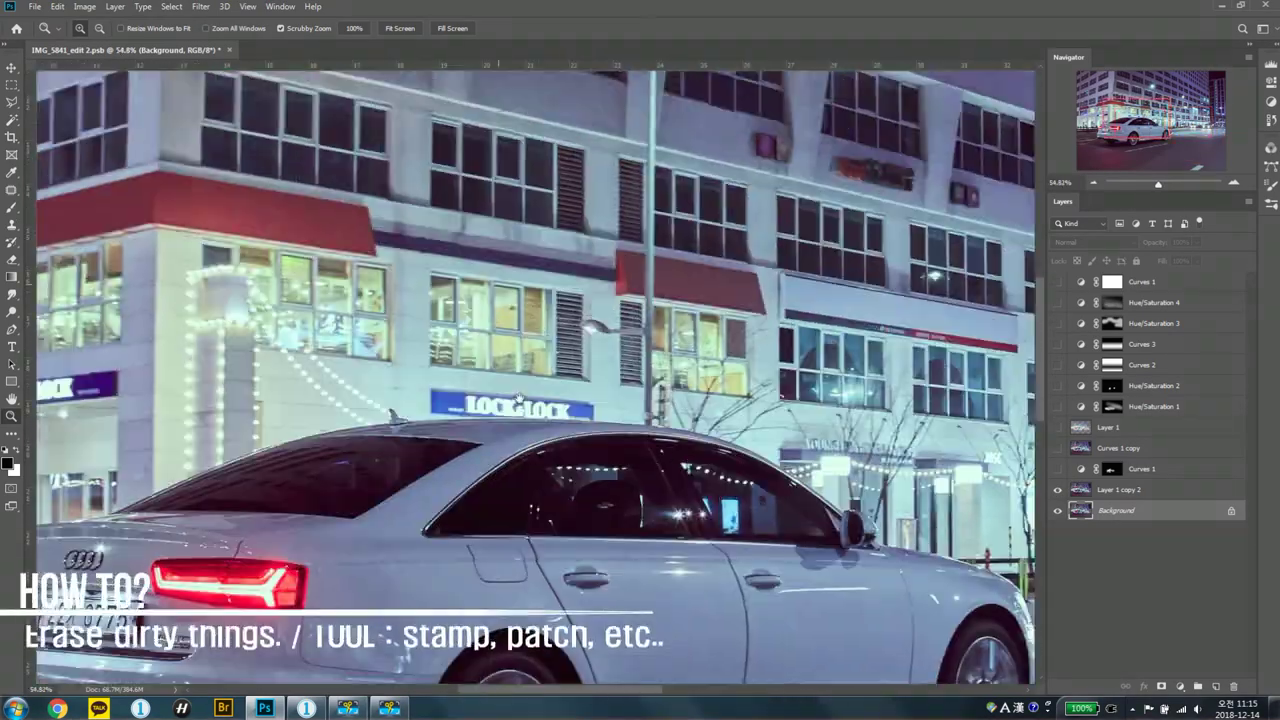
pyautogui.moveTo(519, 399); pyautogui.dragTo(702, 509)
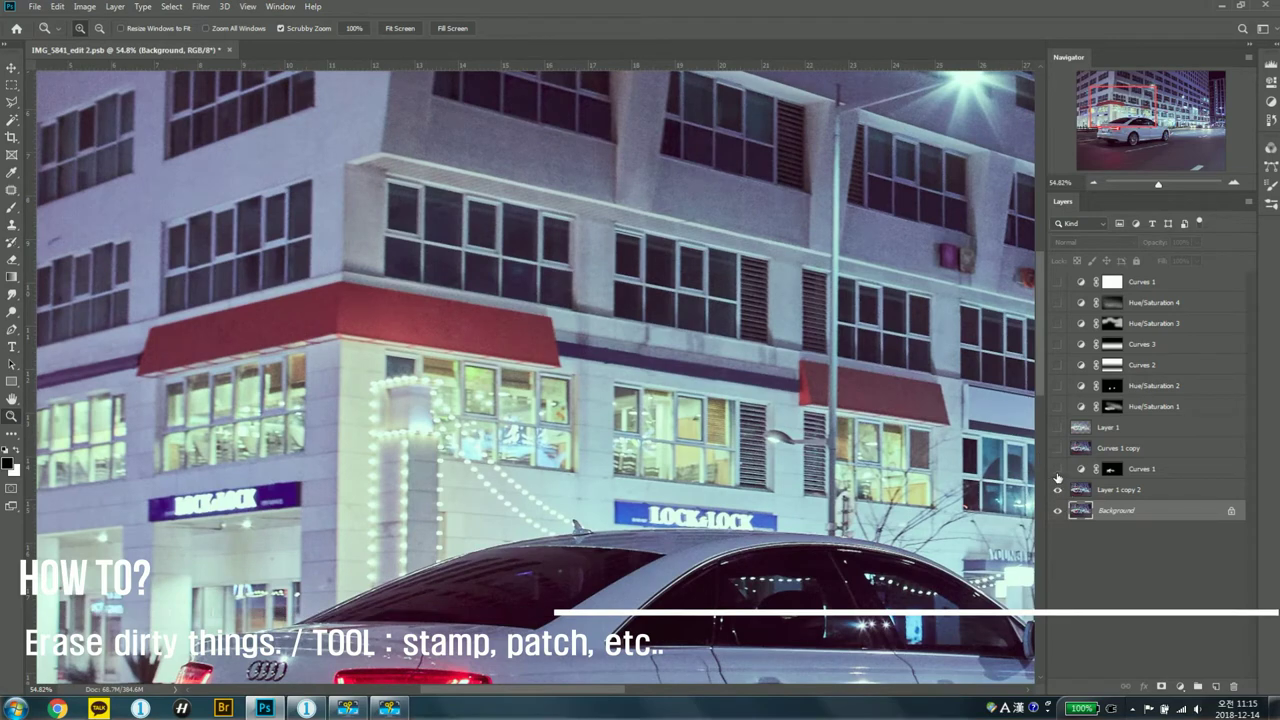
pyautogui.click(1057, 489)
pyautogui.click(1057, 489)
pyautogui.click(1057, 489)
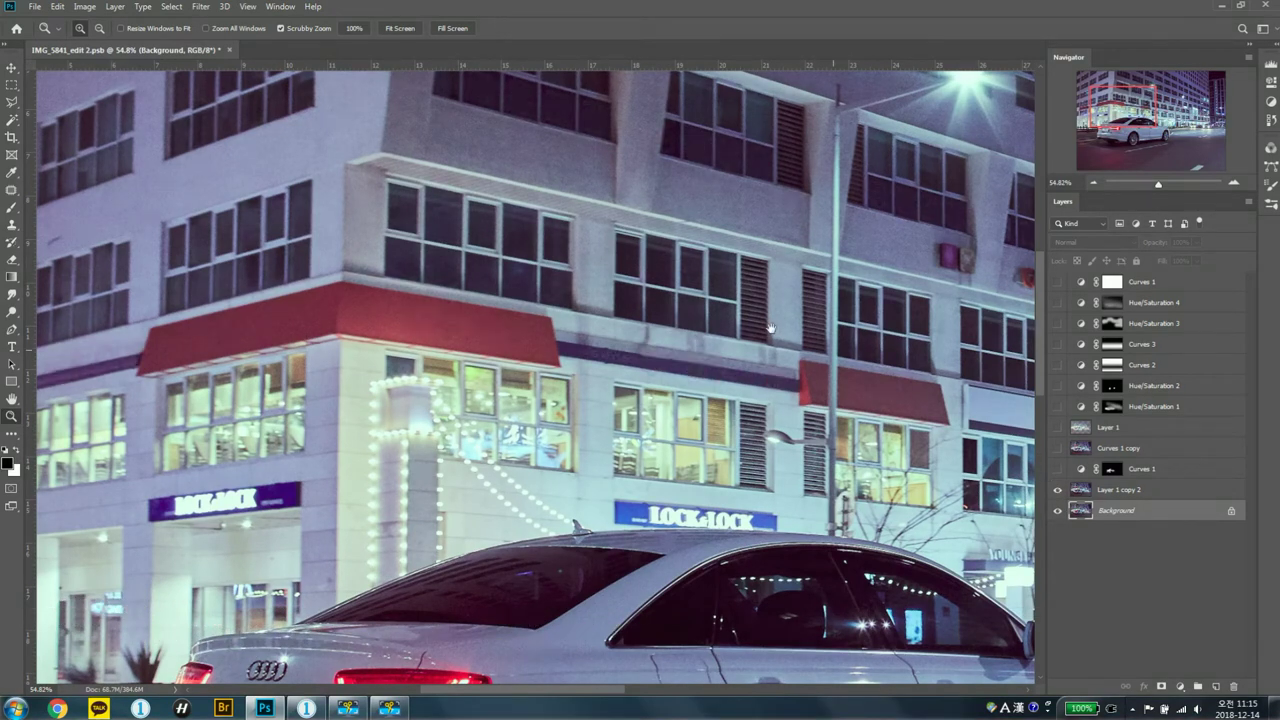
pyautogui.moveTo(995, 455); pyautogui.dragTo(765, 535)
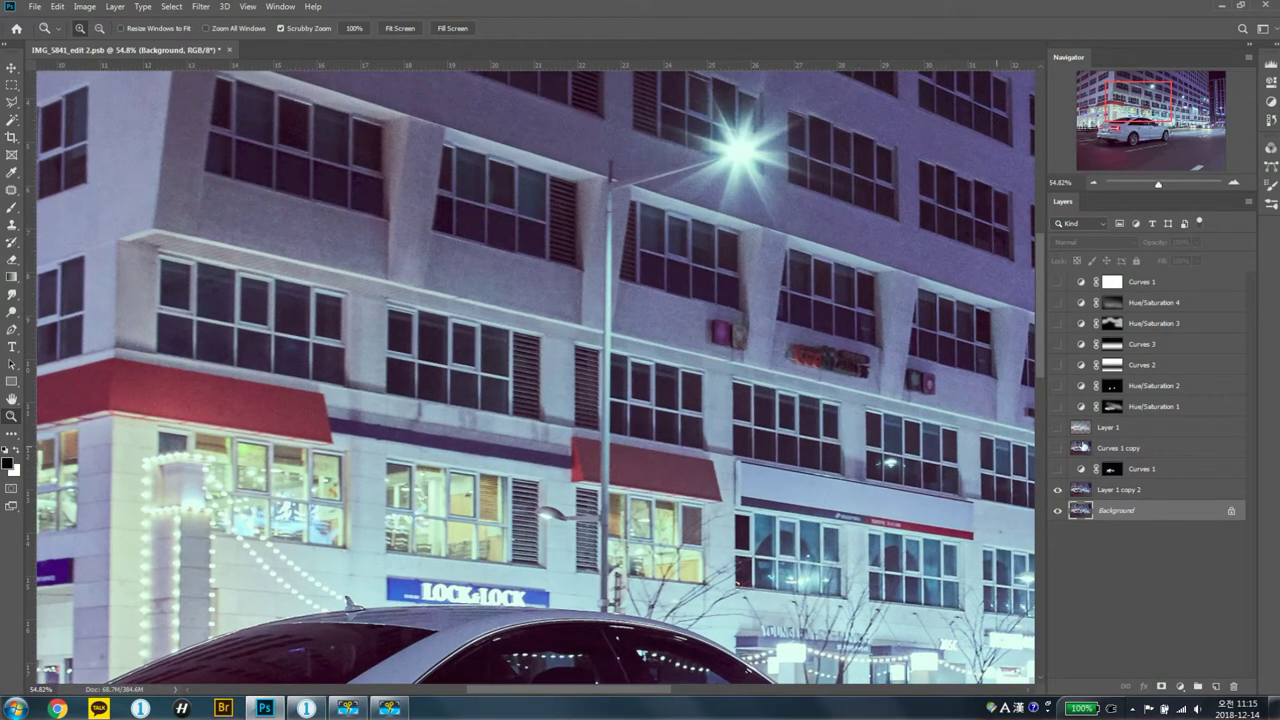
pyautogui.click(1057, 489)
pyautogui.click(1057, 489)
pyautogui.click(1057, 489)
pyautogui.scroll(-5, 642, 335)
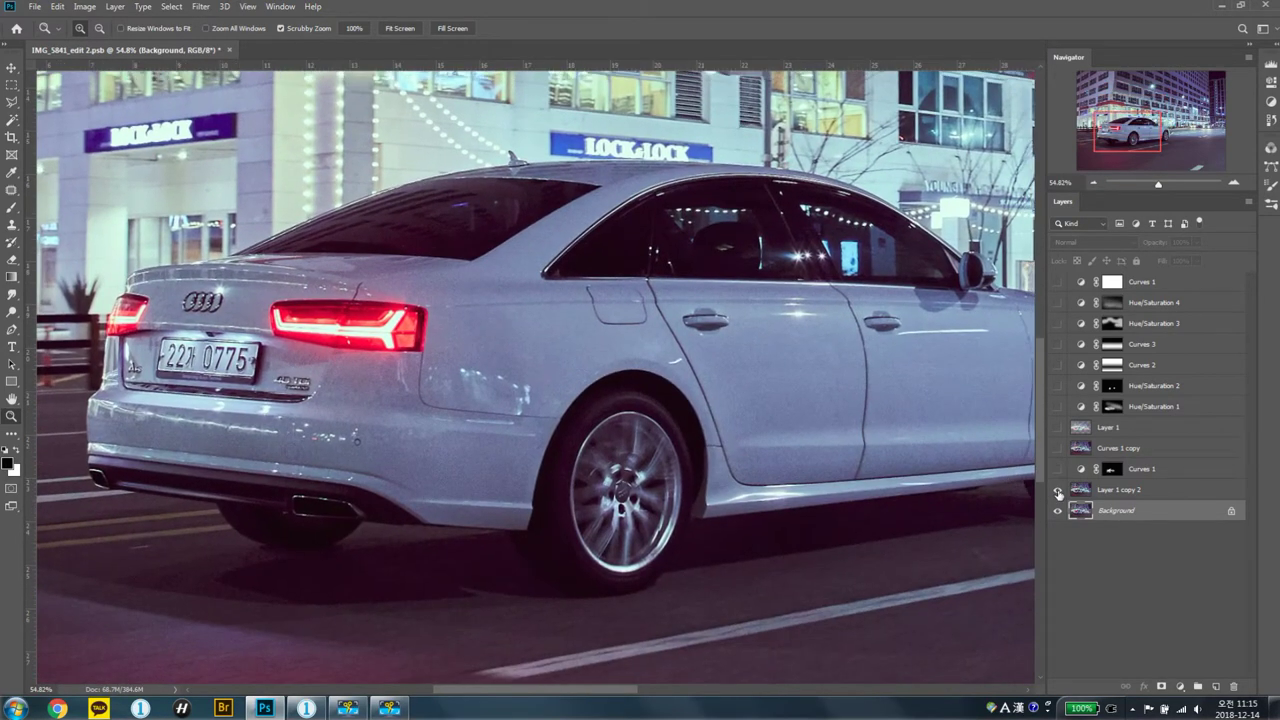
pyautogui.click(1057, 490)
pyautogui.click(1051, 491)
pyautogui.scroll(-3, 980, 393)
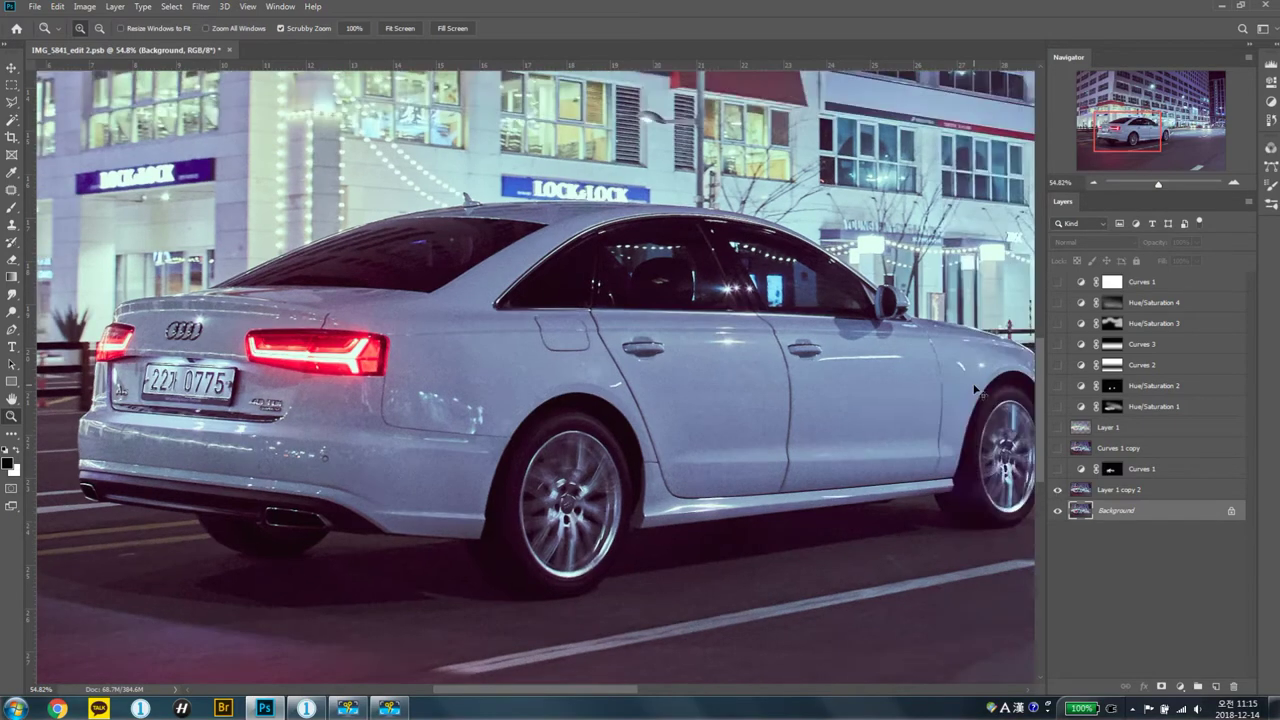
pyautogui.scroll(-2, 990, 389)
pyautogui.click(1056, 472)
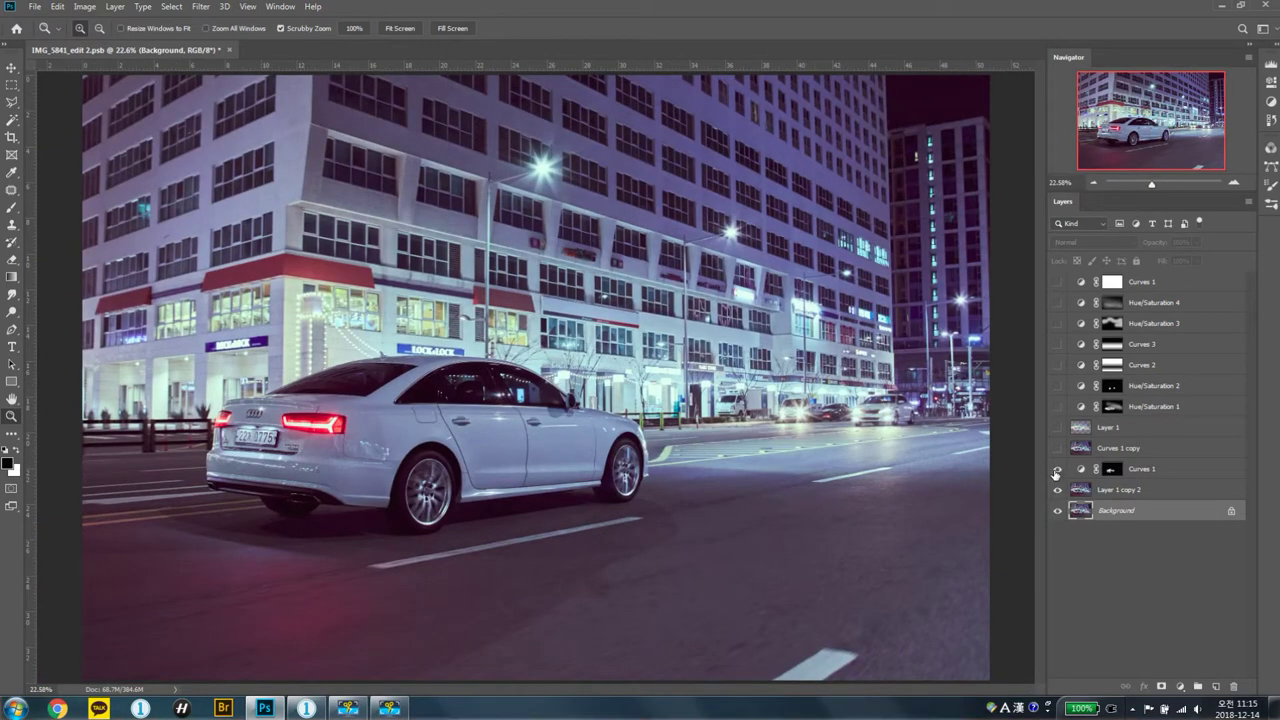
# Step: Inspect the Curves 1 mask overlay and compare the car with and without Curves 1
pyautogui.click(1056, 472)
pyautogui.click(1056, 472)
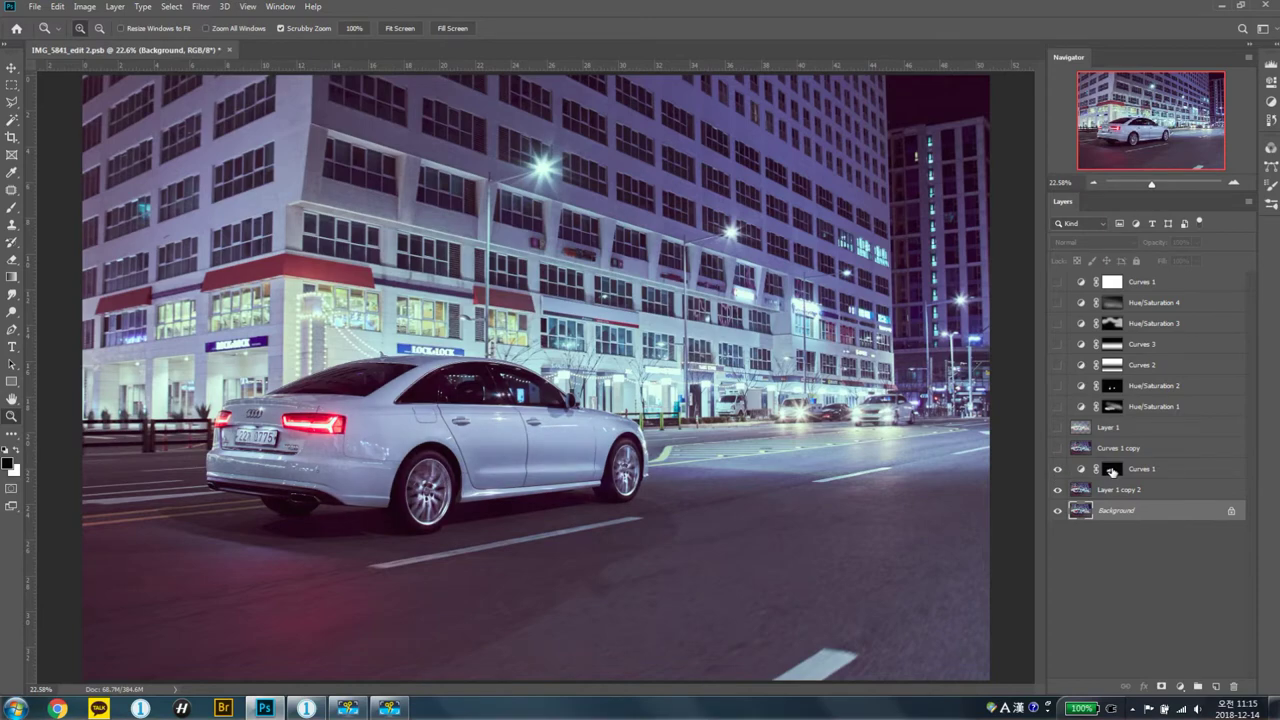
pyautogui.click(1110, 472)
pyautogui.keyDown('alt'); pyautogui.keyDown('shift'); pyautogui.click(1110, 476); pyautogui.keyUp('shift'); pyautogui.keyUp('alt')
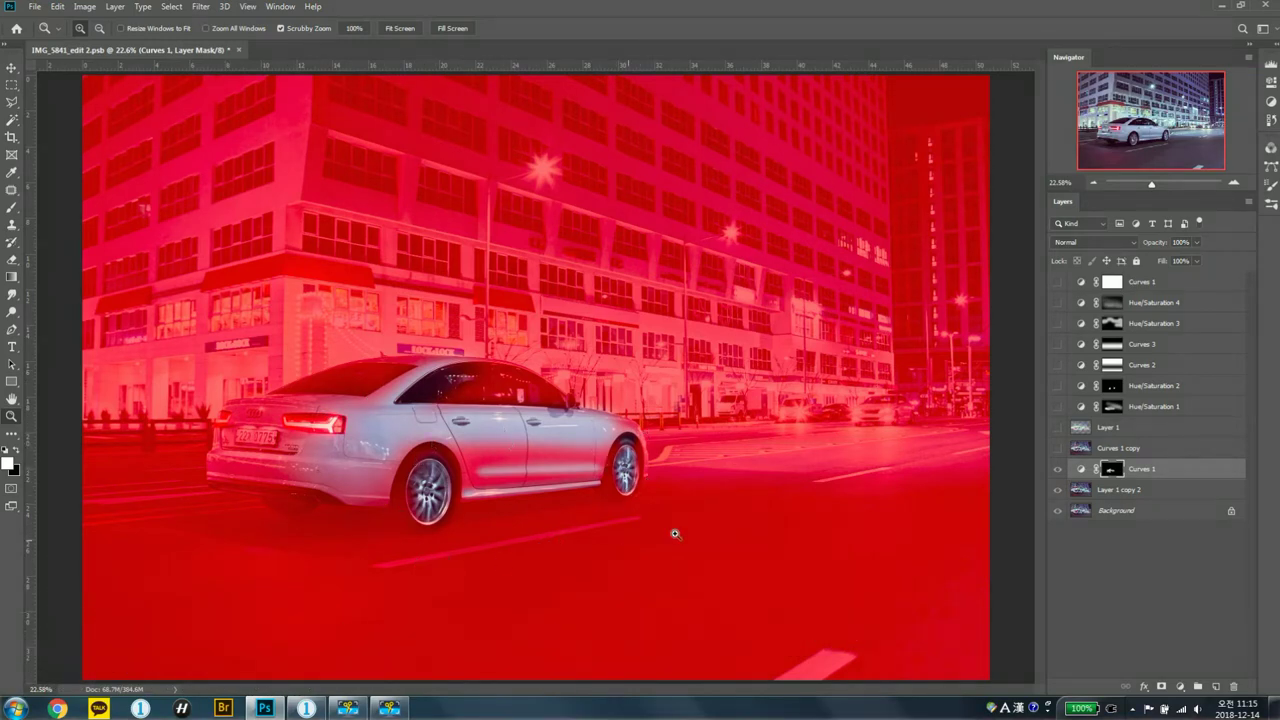
pyautogui.press('\\')
pyautogui.click(1057, 469)
pyautogui.click(1057, 469)
pyautogui.click(1057, 469)
pyautogui.click(1057, 469)
pyautogui.click(1057, 469)
pyautogui.click(1057, 469)
# Step: Turn on Curves 1 copy and Layer 1 for the brighter violet look
pyautogui.click(1057, 449)
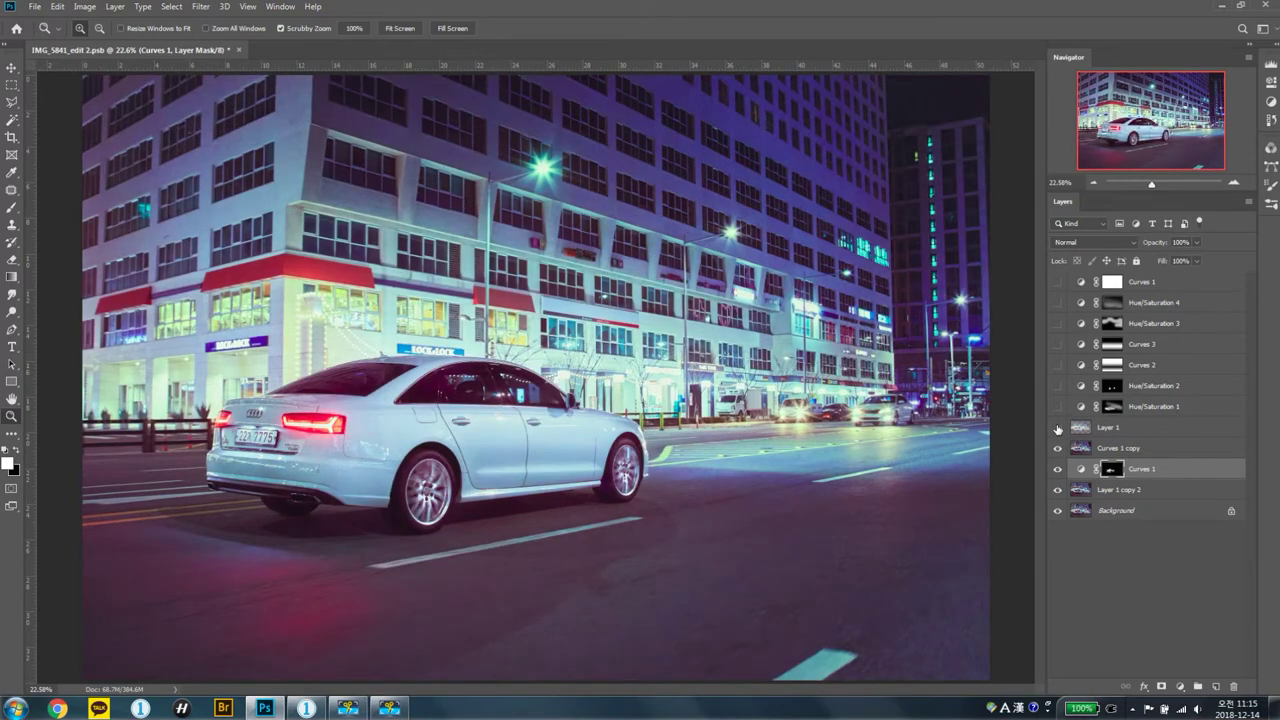
pyautogui.click(1057, 429)
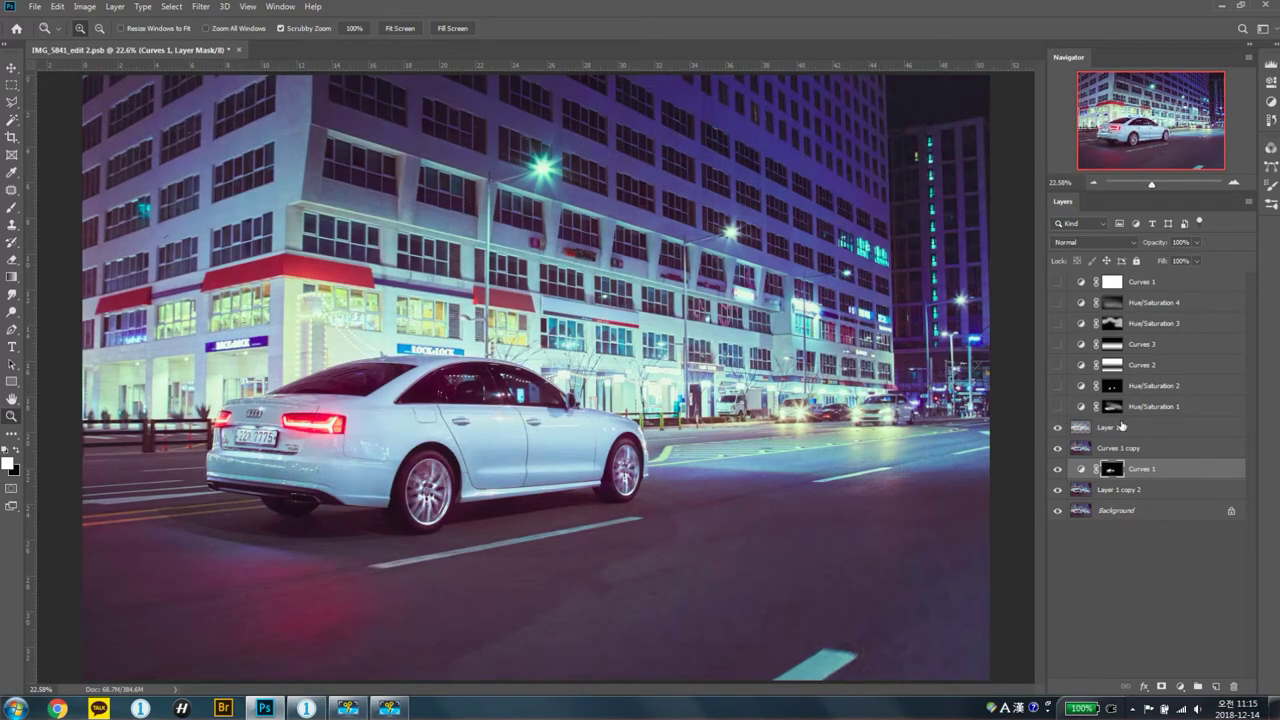
pyautogui.click(1057, 427)
pyautogui.click(1058, 427)
# Step: Switch Hue/Saturation 1 to the Cyans range, then turn on Hue/Saturation 2 at 51% opacity
pyautogui.doubleClick(1079, 408)
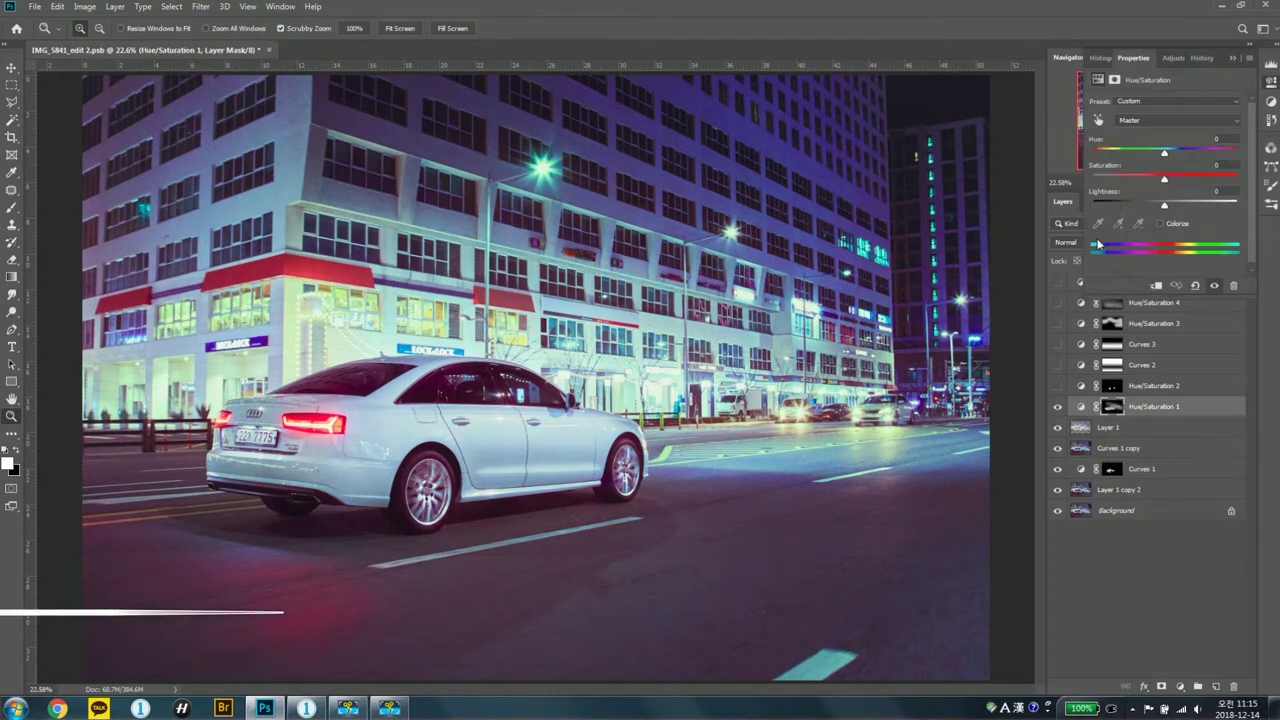
pyautogui.click(1150, 119)
pyautogui.click(1152, 171)
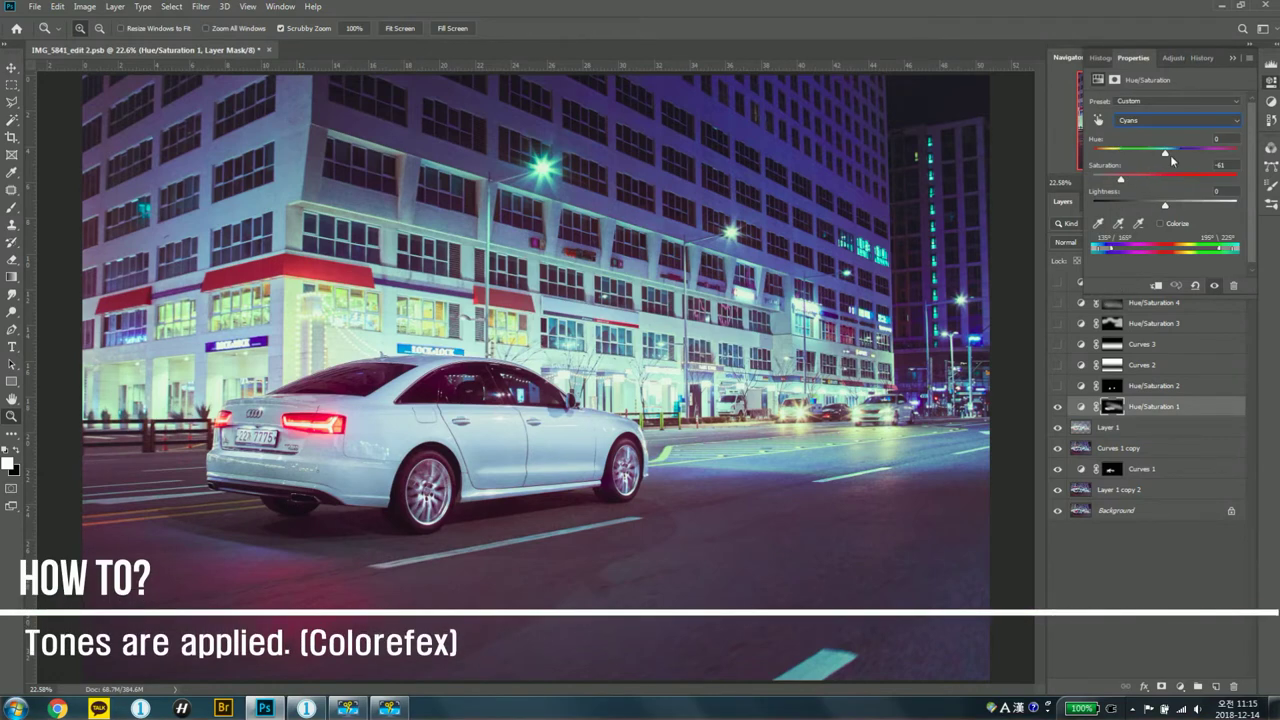
pyautogui.click(1058, 410)
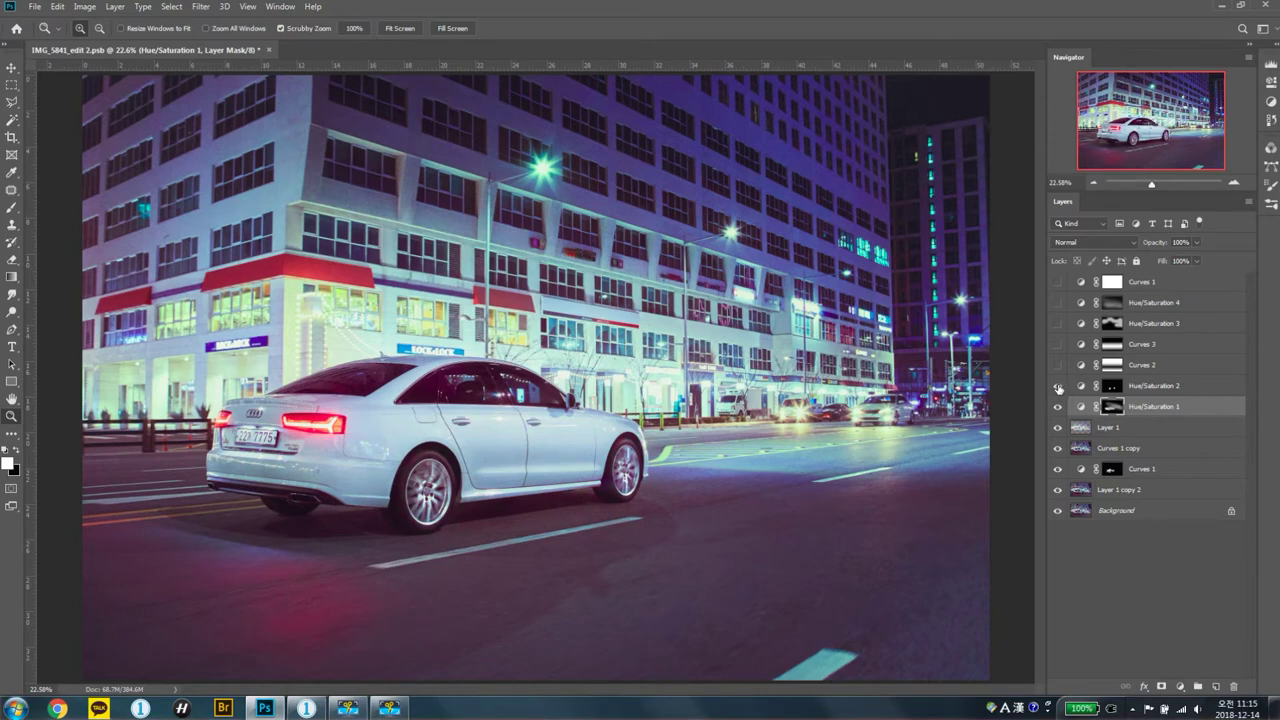
pyautogui.click(1058, 386)
pyautogui.click(1110, 389)
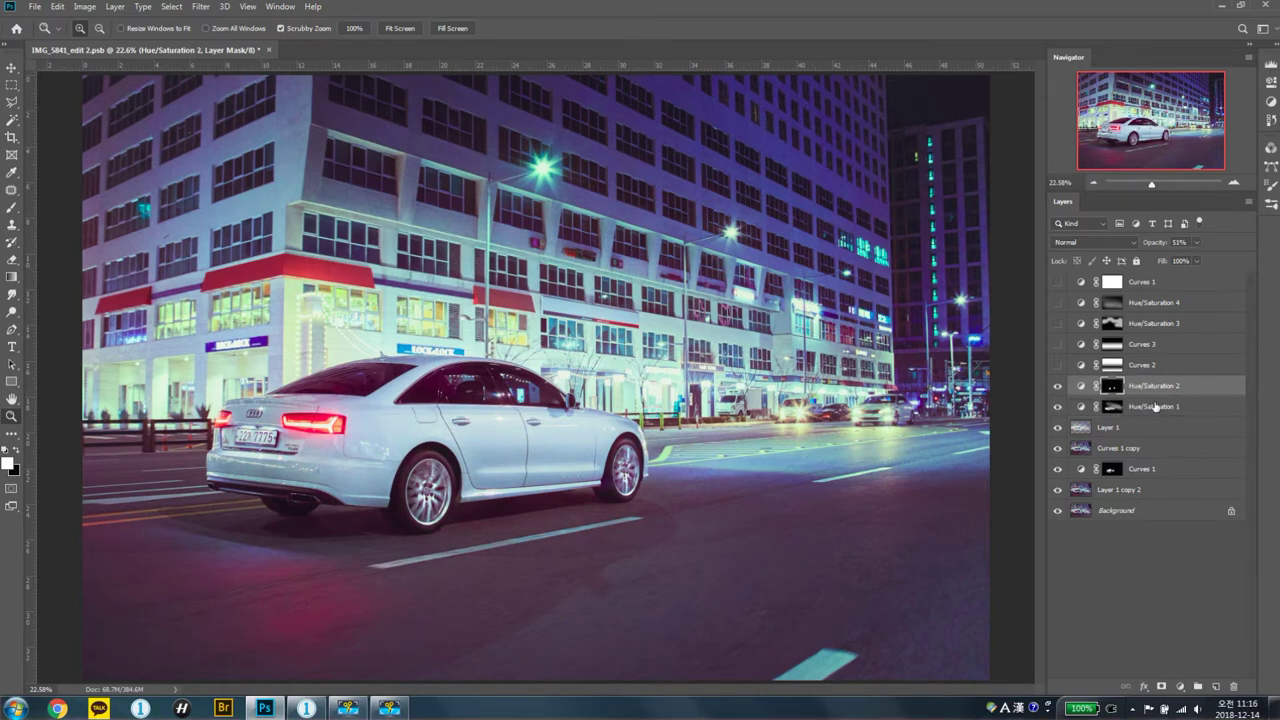
pyautogui.press('\\')
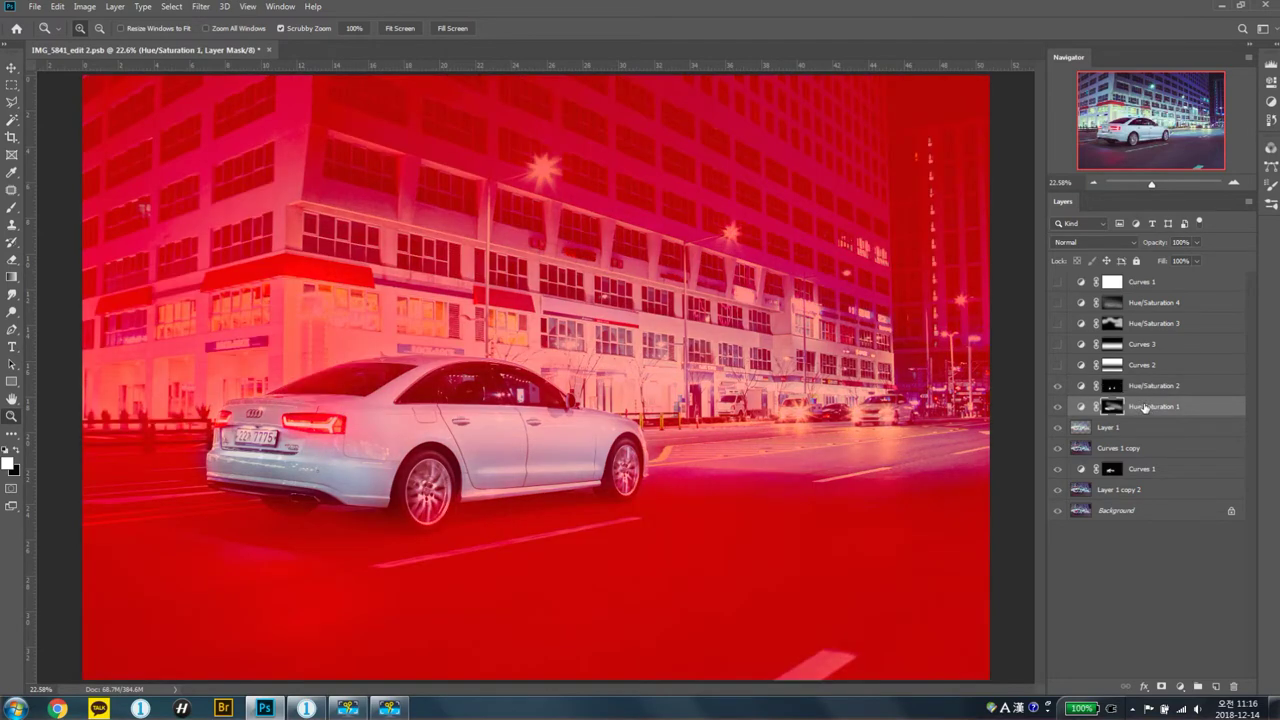
pyautogui.press('\\')
pyautogui.click(1140, 390)
pyautogui.press('\\')
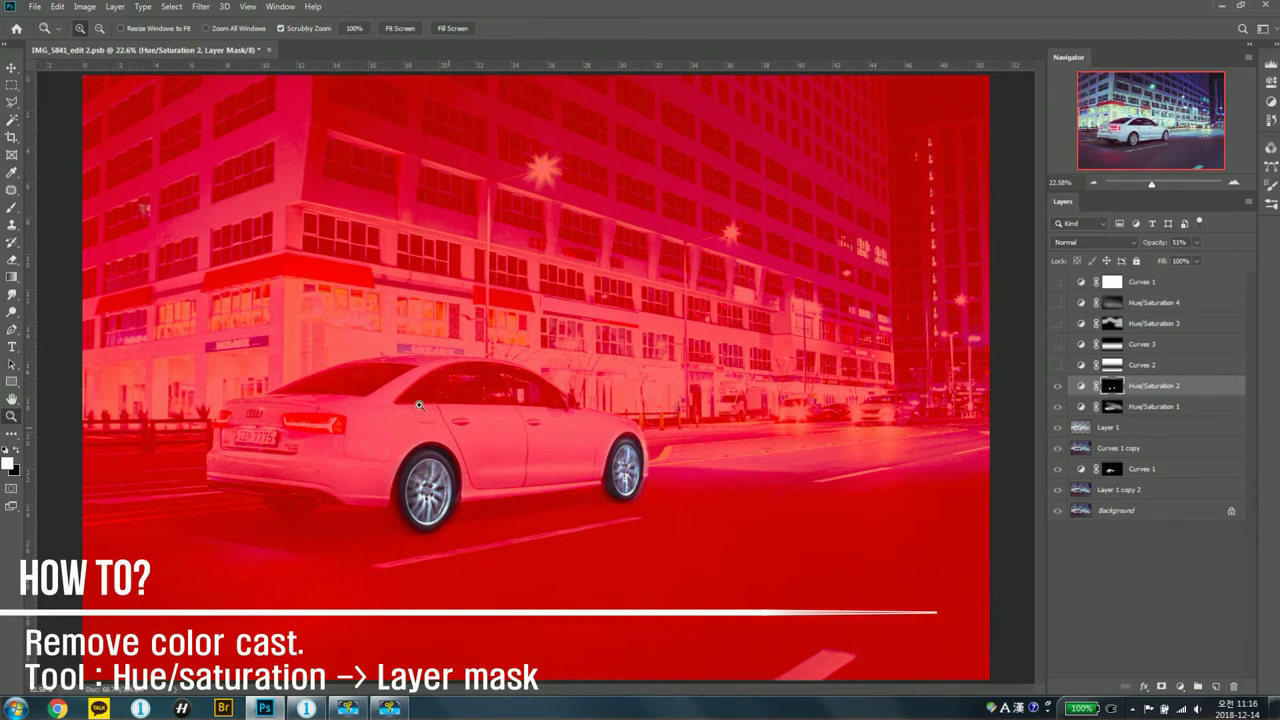
pyautogui.press('\\')
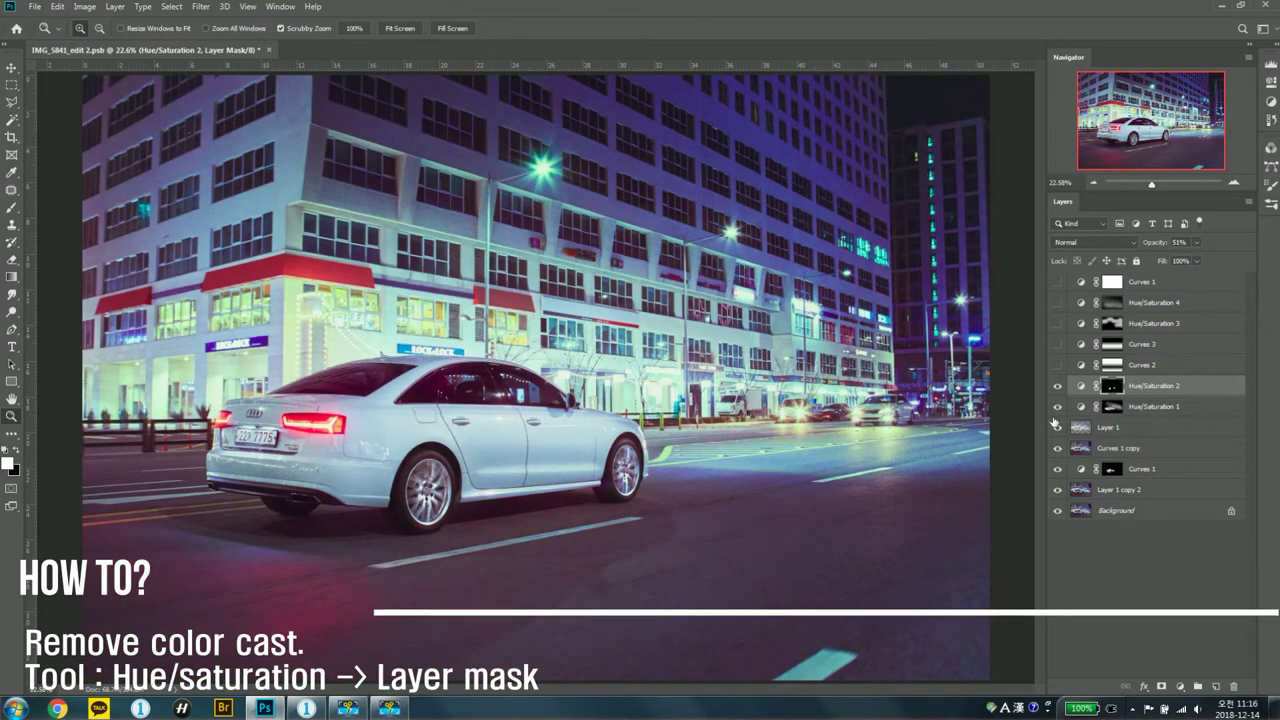
pyautogui.doubleClick(1080, 385)
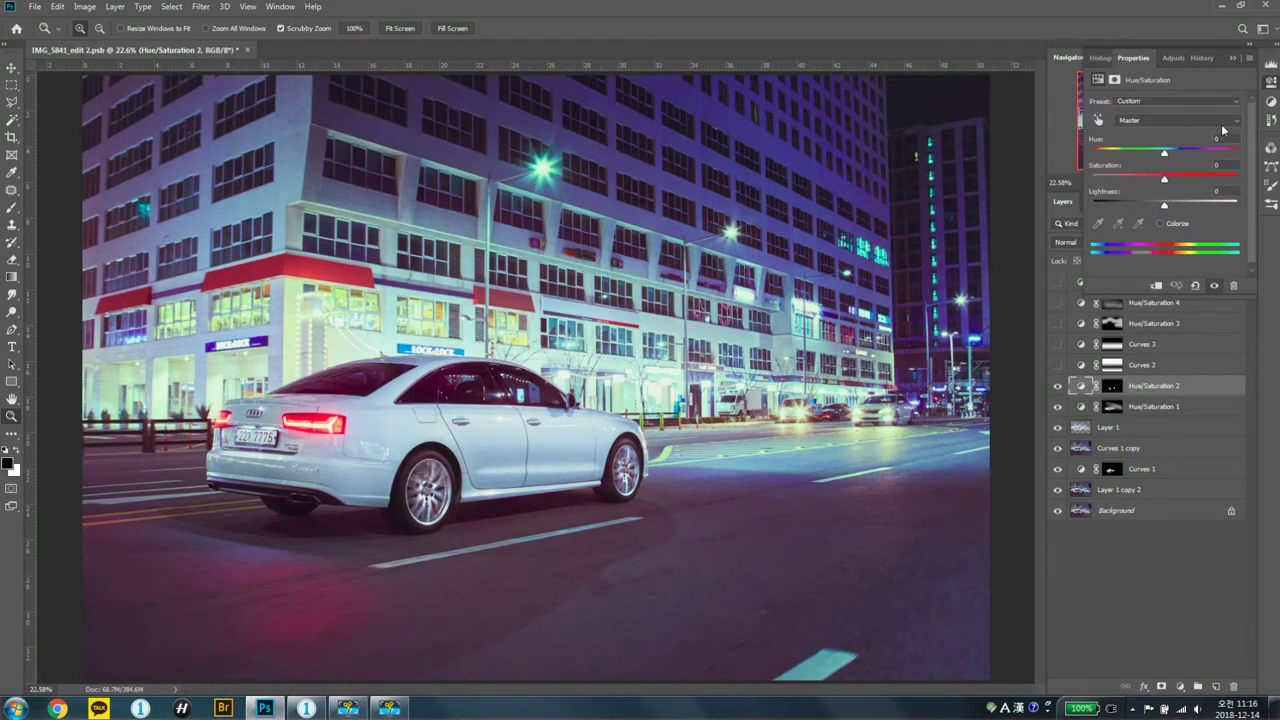
pyautogui.click(1188, 117)
pyautogui.click(1180, 145)
pyautogui.hotkey('alt', '7')
pyautogui.click(1060, 388)
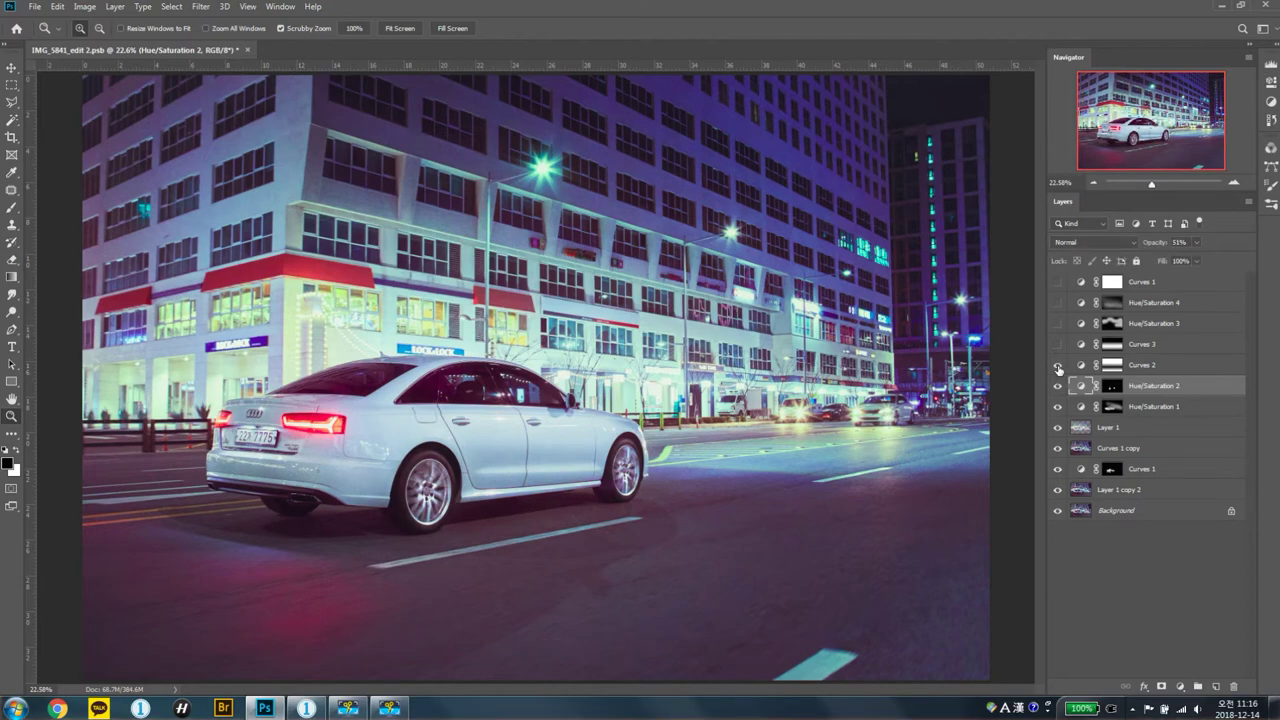
# Step: Turn on Curves 2 at 65%, inspecting its mask overlay and comparing it on and off
pyautogui.click(1058, 365)
pyautogui.click(1058, 365)
pyautogui.click(1058, 365)
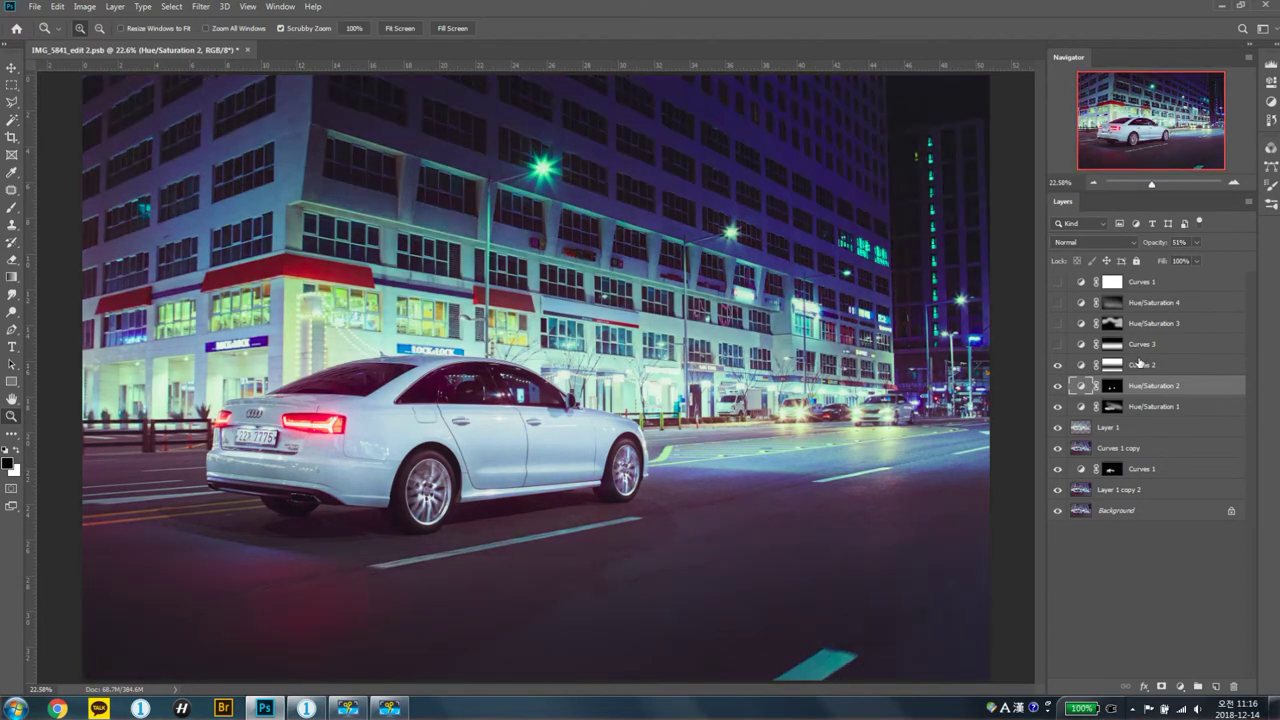
pyautogui.click(1079, 366)
pyautogui.press('\\')
pyautogui.press('\\')
pyautogui.click(1058, 365)
pyautogui.click(1058, 365)
pyautogui.doubleClick(1079, 366)
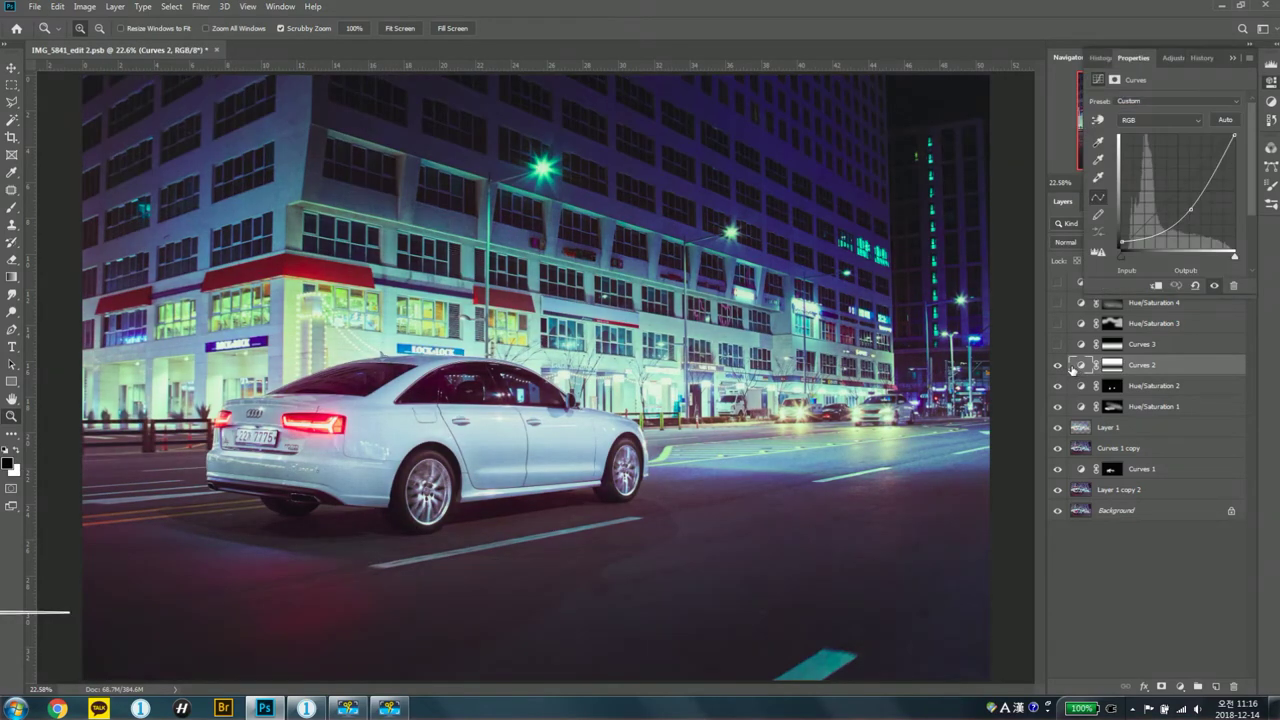
# Step: Turn on the Curves 3 vignette, checking its curve and toggling it to compare
pyautogui.click(1058, 344)
pyautogui.doubleClick(1080, 344)
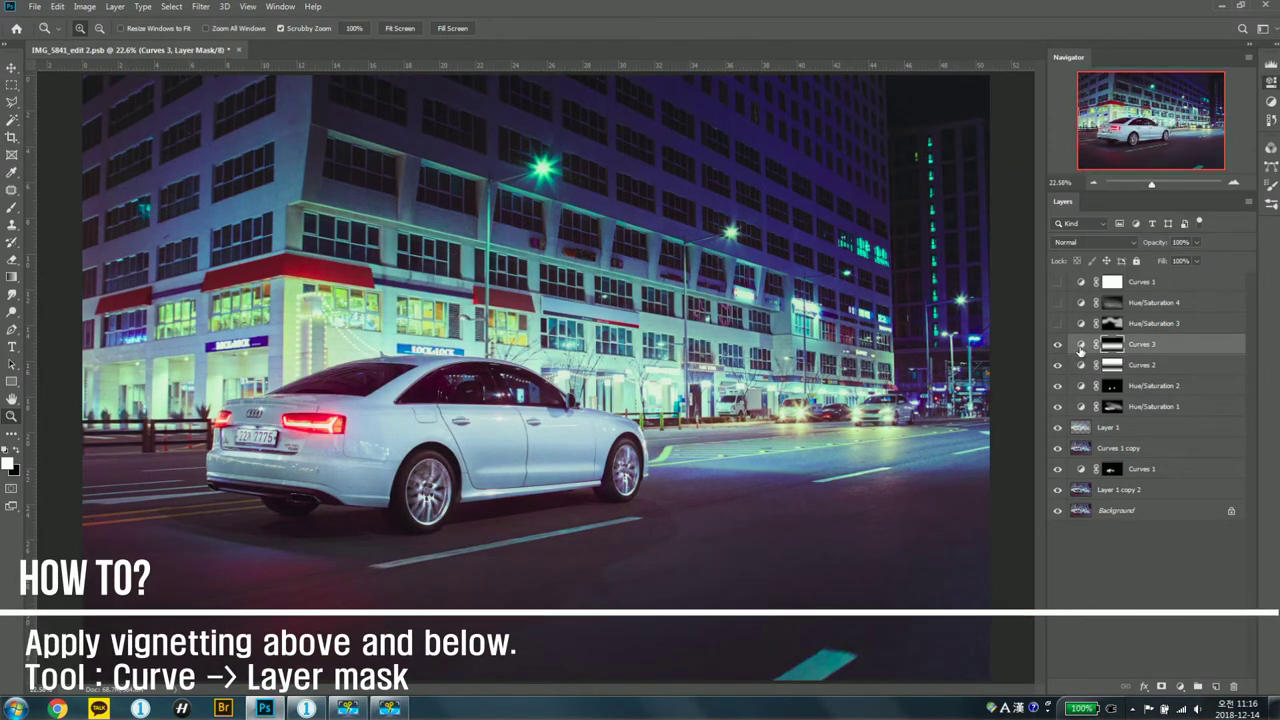
pyautogui.click(1058, 344)
pyautogui.click(1058, 344)
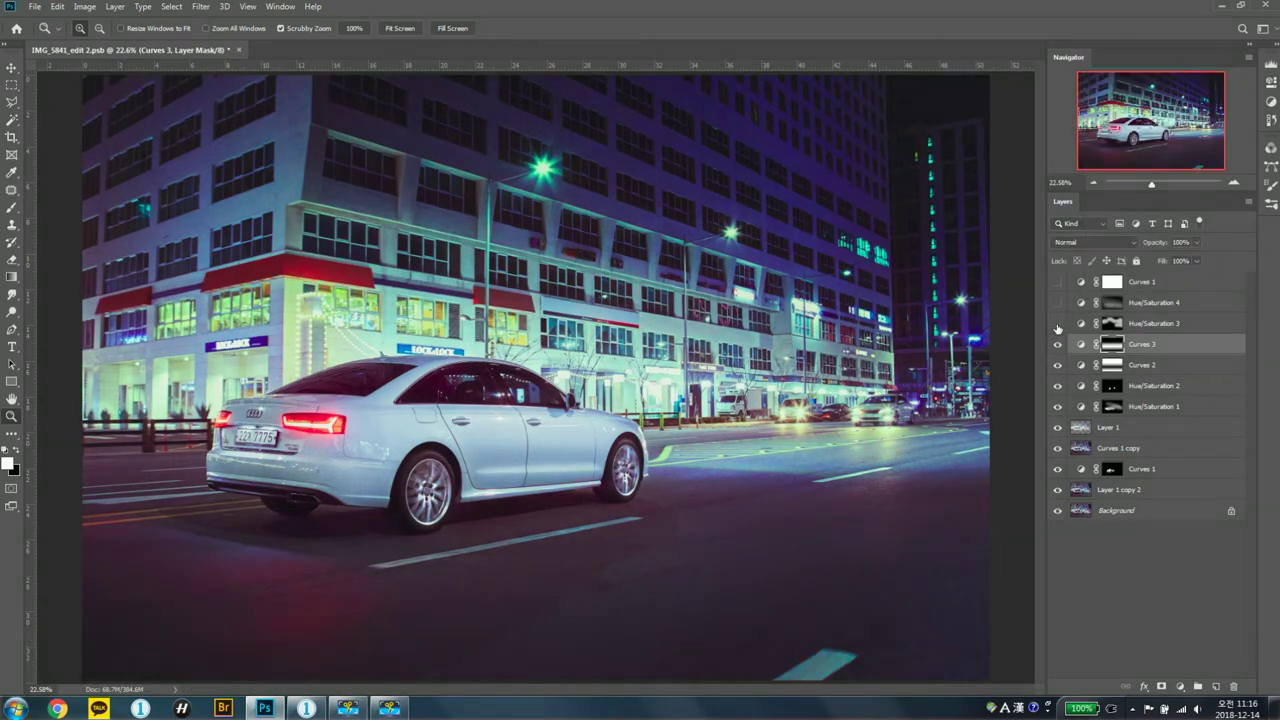
pyautogui.click(1178, 322)
pyautogui.click(1057, 323)
pyautogui.click(1057, 323)
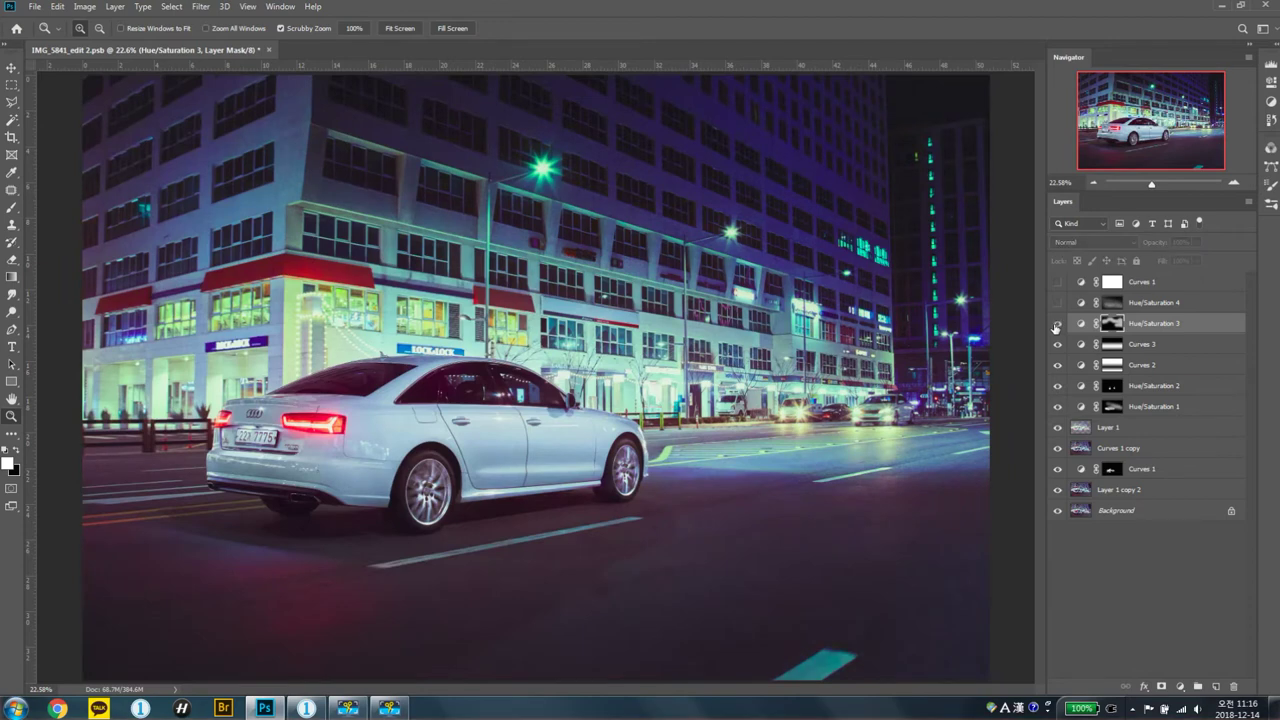
# Step: Lower Hue/Saturation 3's Cyans saturation to -39
pyautogui.doubleClick(1080, 323)
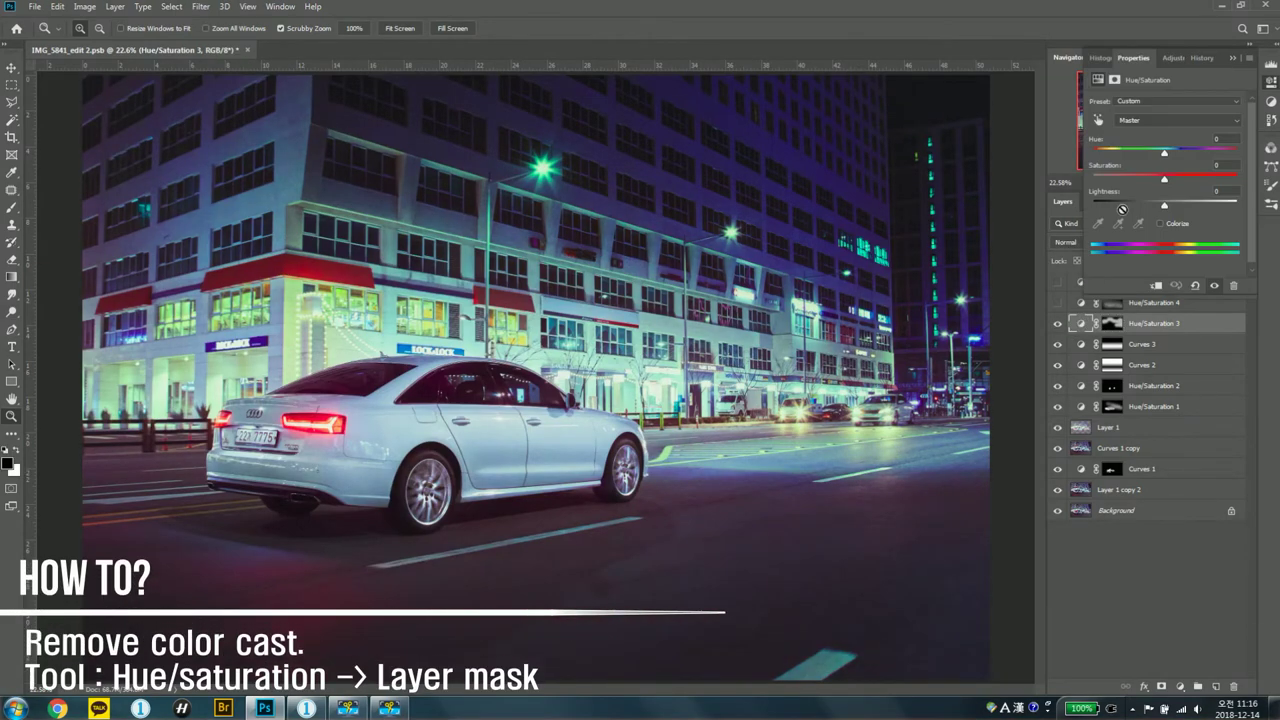
pyautogui.click(1165, 120)
pyautogui.click(1165, 184)
pyautogui.moveTo(1164, 178); pyautogui.dragTo(1136, 178)
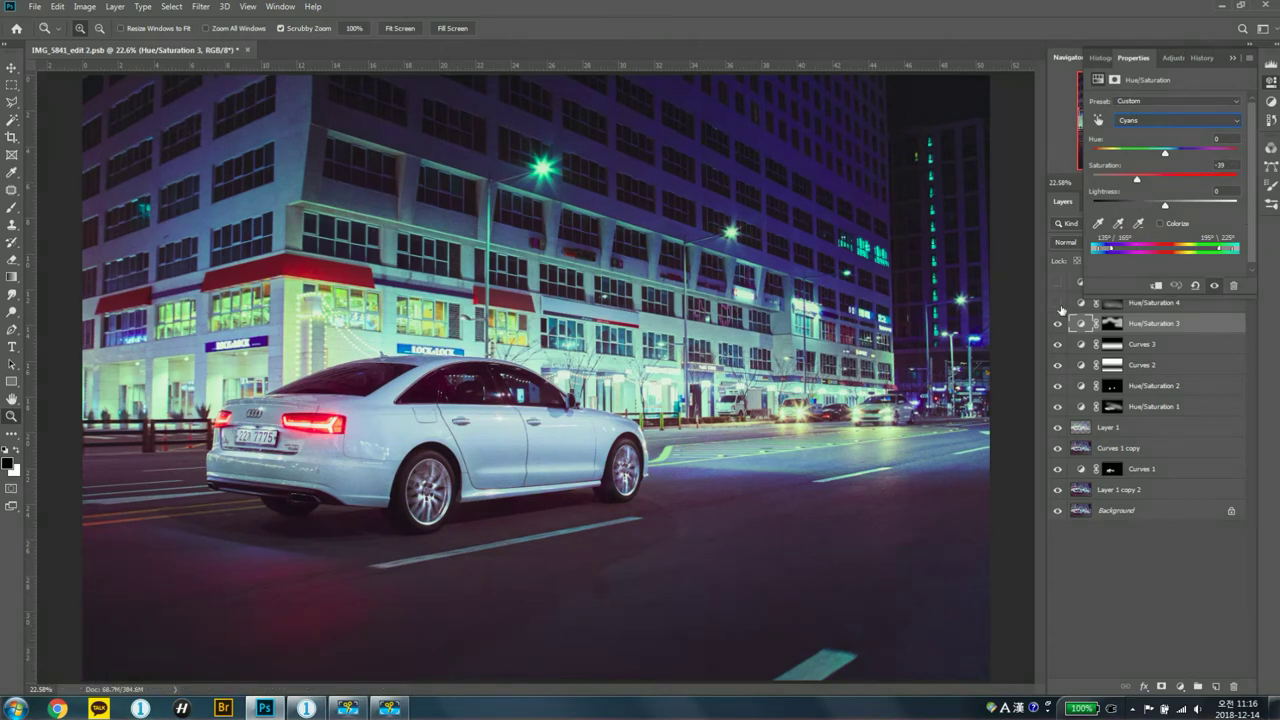
pyautogui.click(1059, 306)
# Step: Review Hue/Saturation 4's mask and colour ranges, with Master Hue -3 and Saturation -54
pyautogui.click(1112, 302)
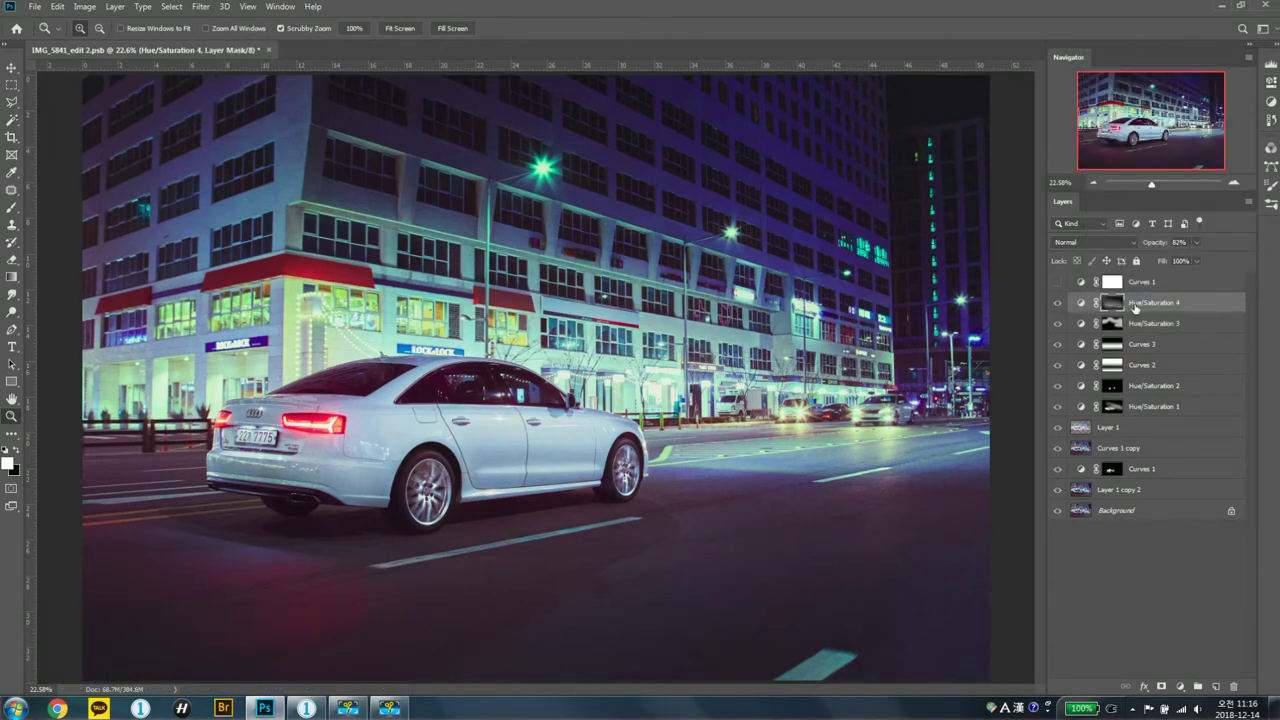
pyautogui.press('\\')
pyautogui.press('\\')
pyautogui.doubleClick(1081, 302)
pyautogui.click(1158, 120)
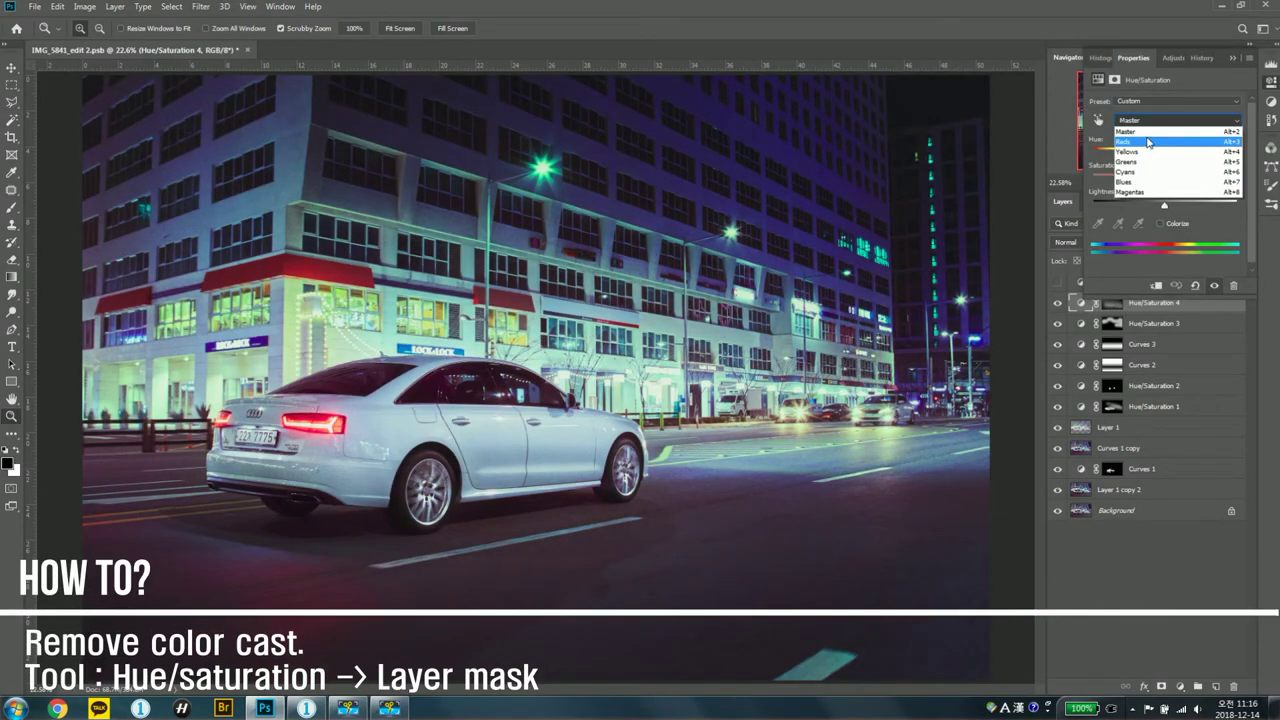
pyautogui.click(1150, 148)
pyautogui.press('Down')
pyautogui.press('Down')
pyautogui.press('Down')
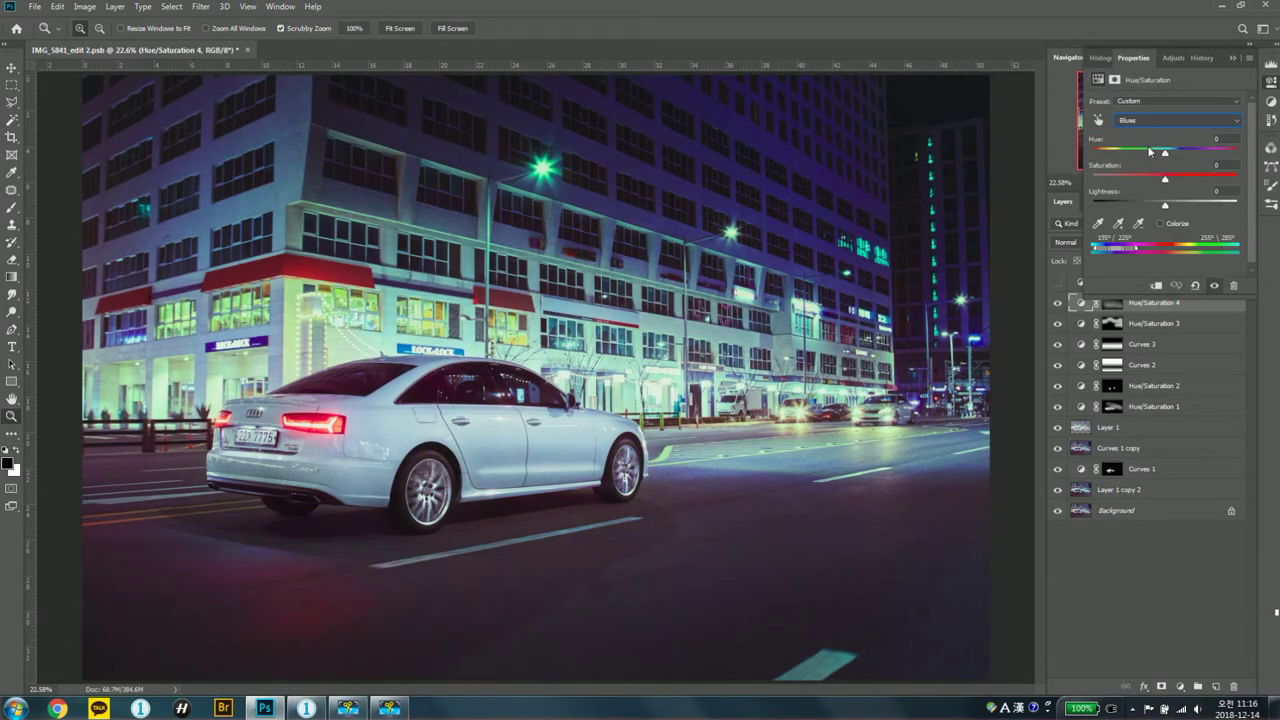
pyautogui.press('Up')
pyautogui.press('Up')
pyautogui.press('Up')
pyautogui.press('Up')
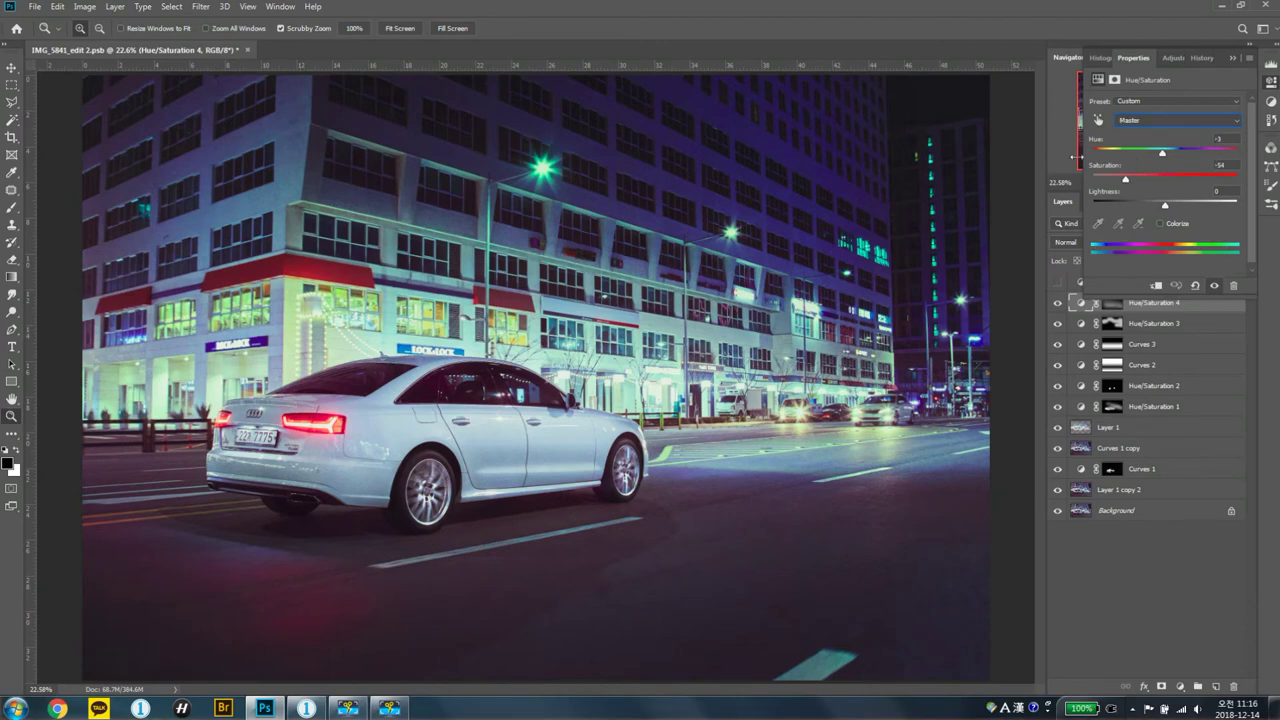
pyautogui.click(1072, 314)
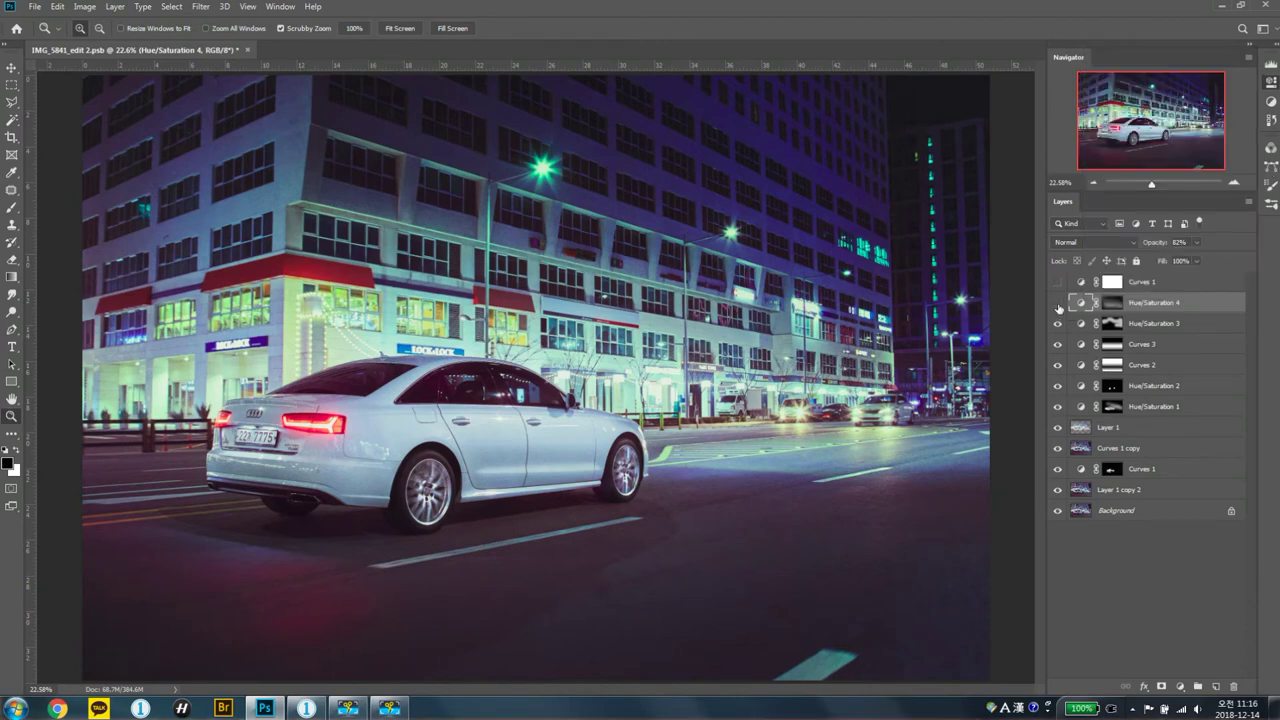
pyautogui.click(1058, 283)
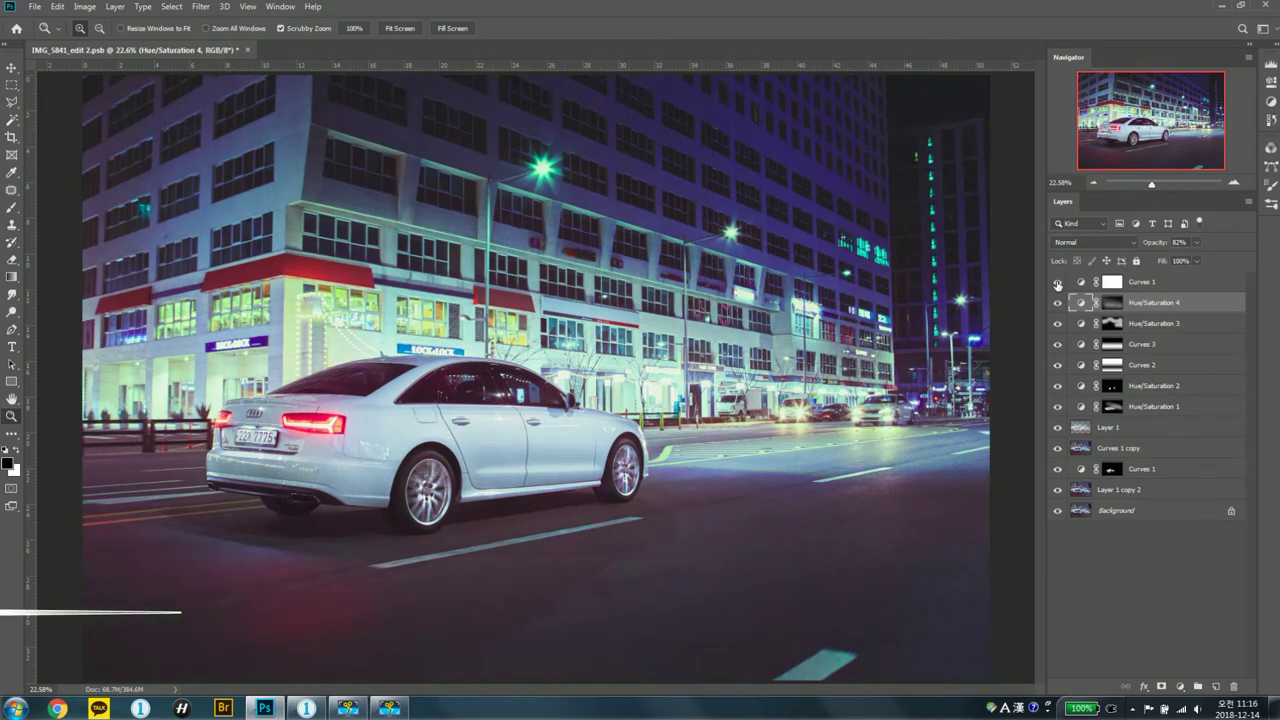
# Step: Toggle Curves 1 at 61% to compare the lifted blacks and inspect its curve
pyautogui.click(1058, 283)
pyautogui.click(1058, 283)
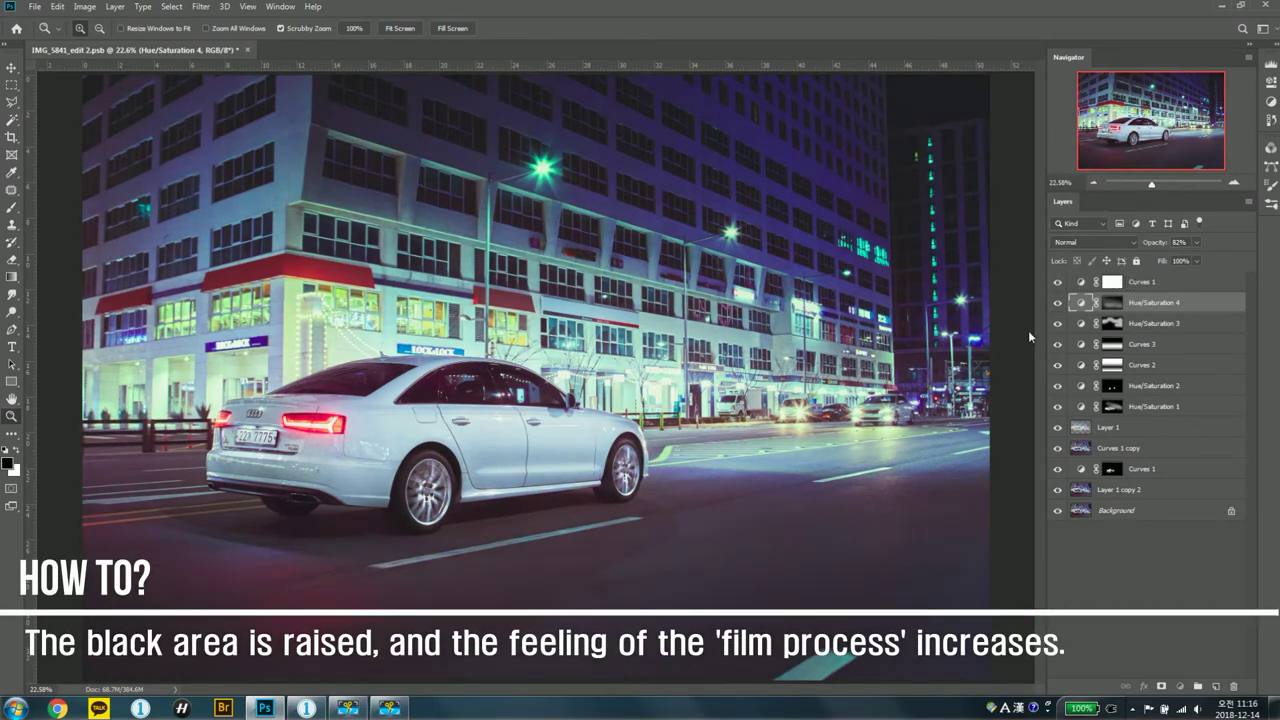
pyautogui.click(1128, 283)
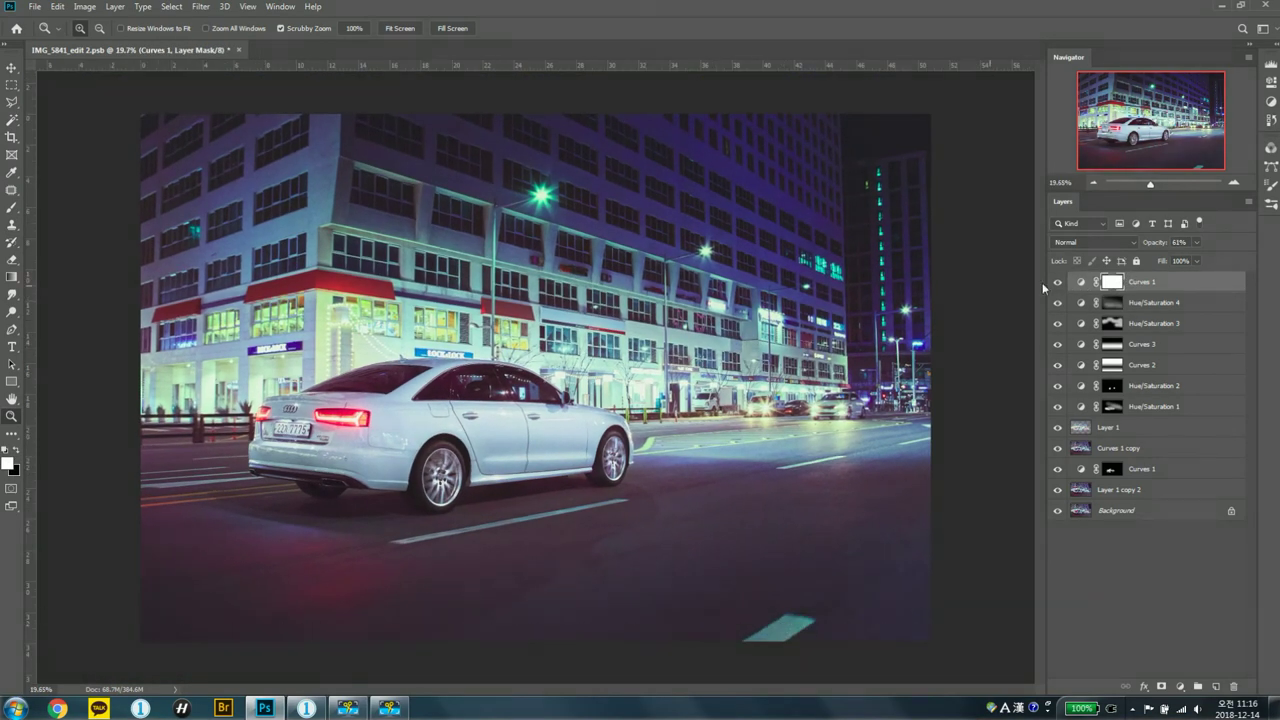
pyautogui.click(1058, 283)
pyautogui.click(1058, 283)
pyautogui.click(1080, 283)
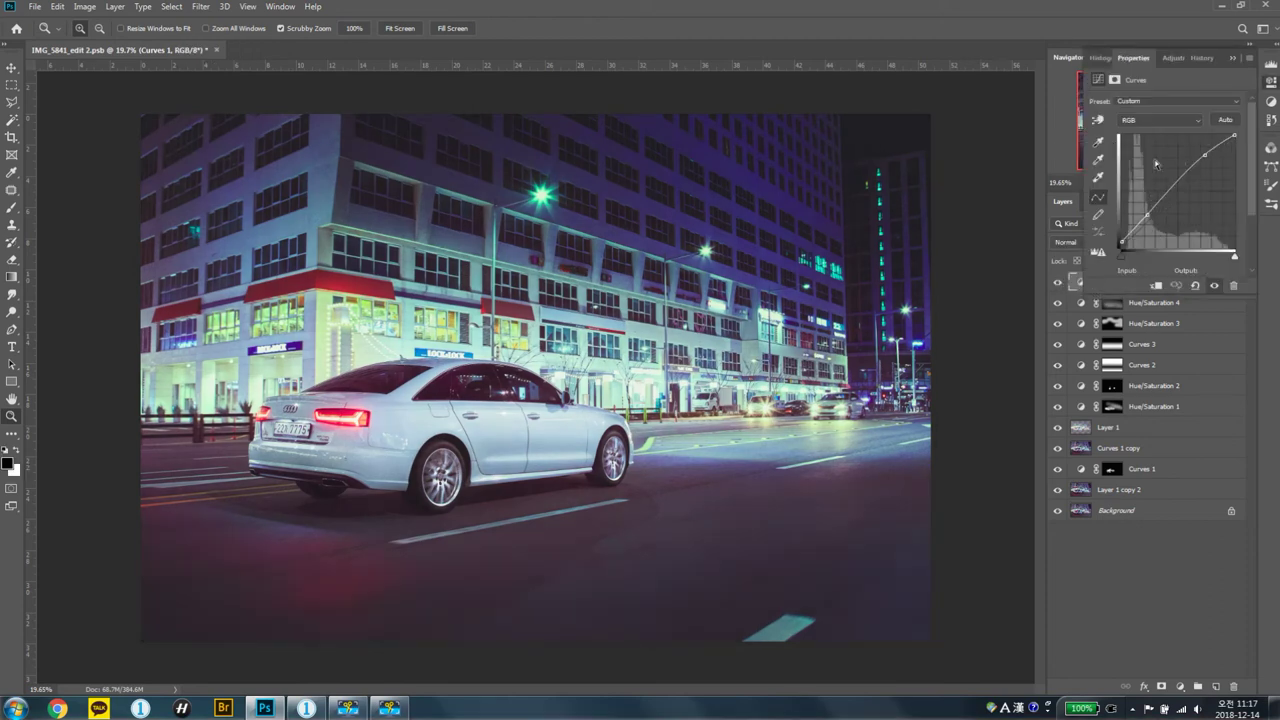
pyautogui.click(1064, 288)
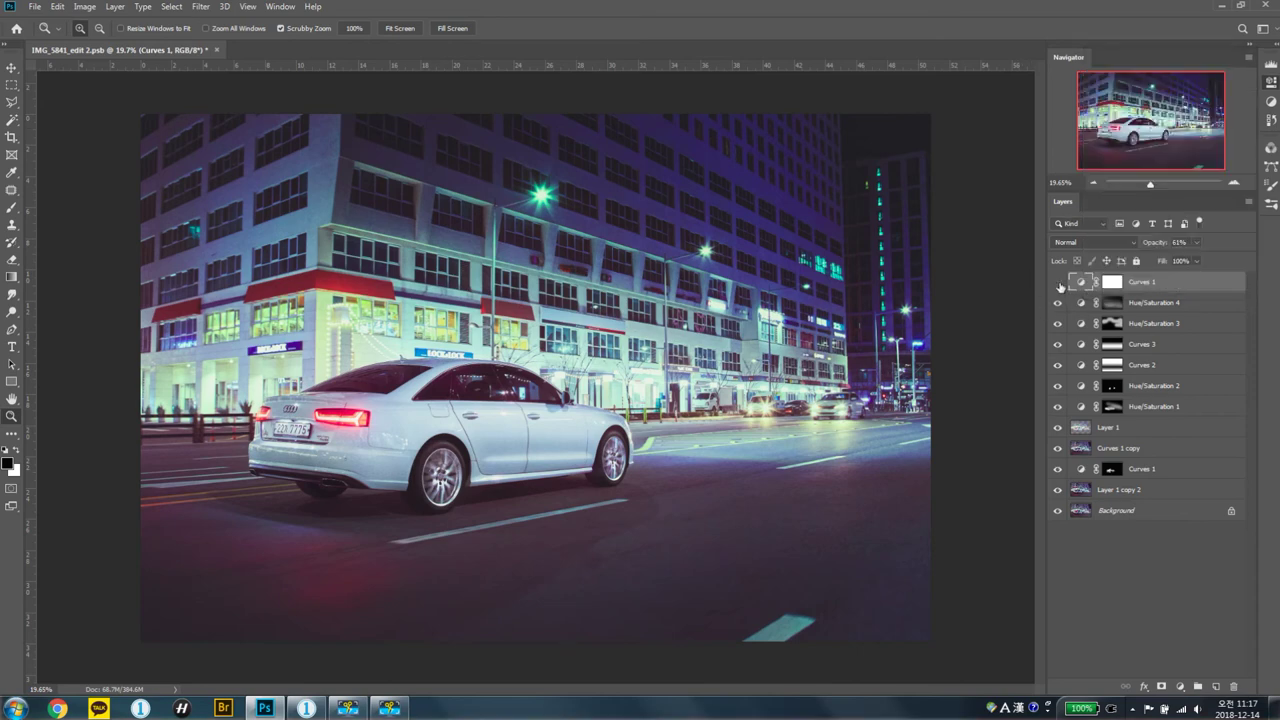
# Step: Select all layers and duplicate them with Ctrl+J
pyautogui.click(1058, 282)
pyautogui.click(1058, 282)
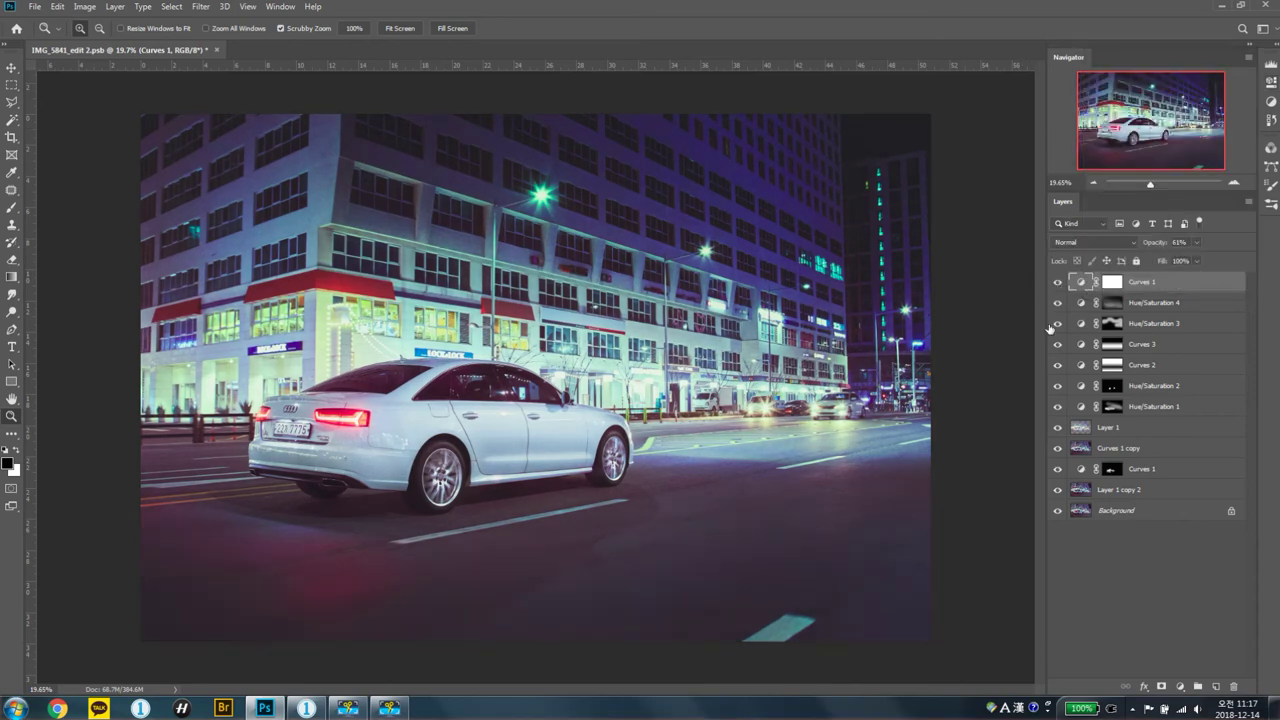
pyautogui.keyDown('shift'); pyautogui.click(1158, 512); pyautogui.keyUp('shift')
pyautogui.hotkey('ctrl', 'j')
# Step: Merge the copies into Curves 1 copy 4, hide lower layers, and toggle it against the original
pyautogui.hotkey('ctrl', 'e')
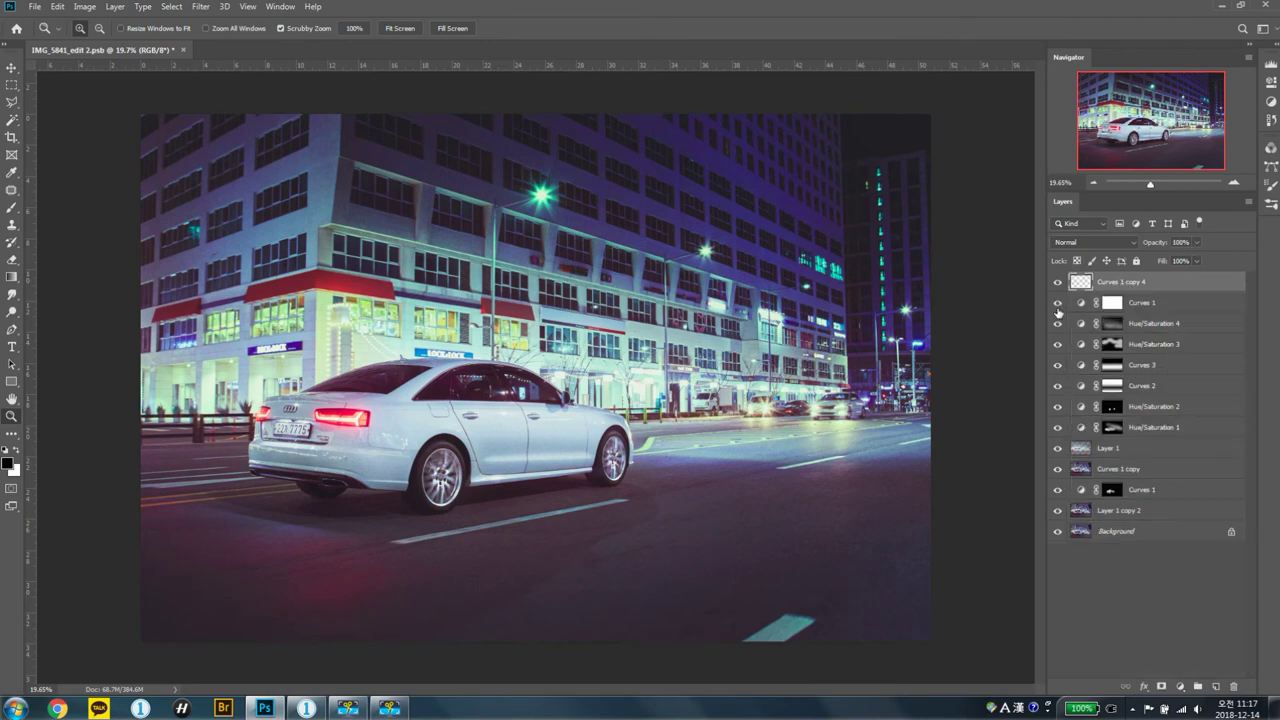
pyautogui.moveTo(1058, 387); pyautogui.dragTo(1059, 463)
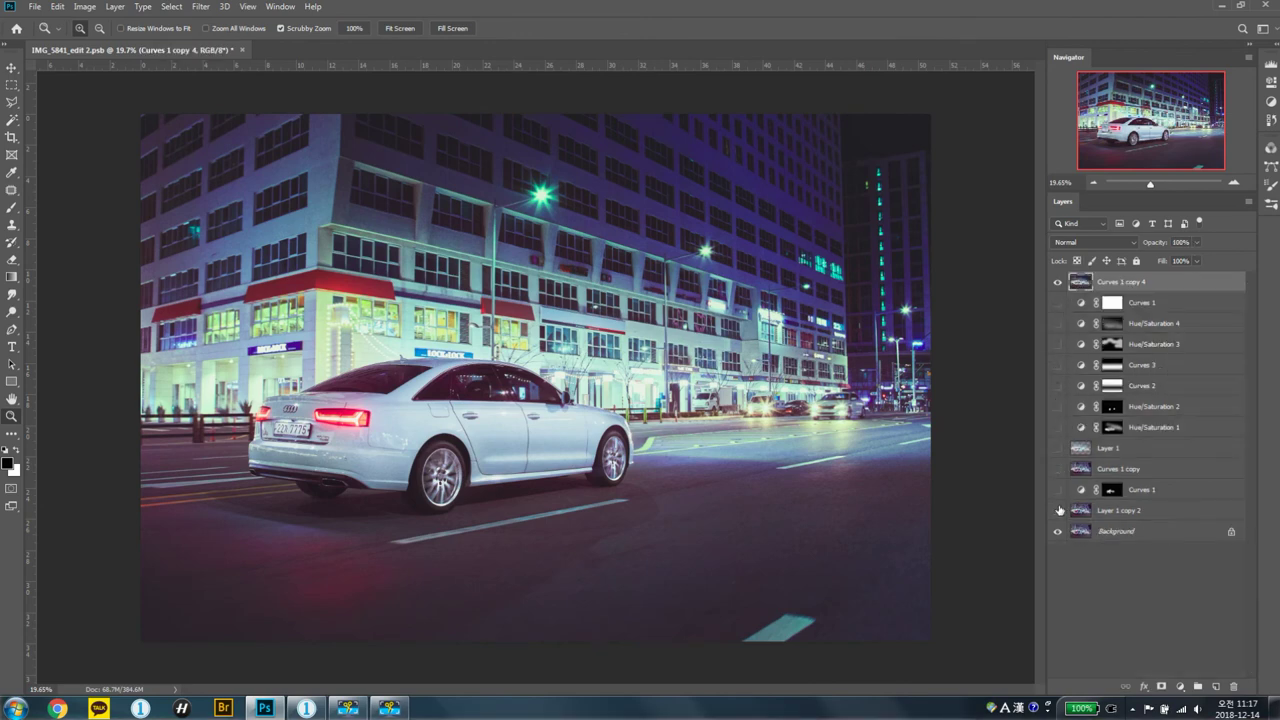
pyautogui.click(1058, 282)
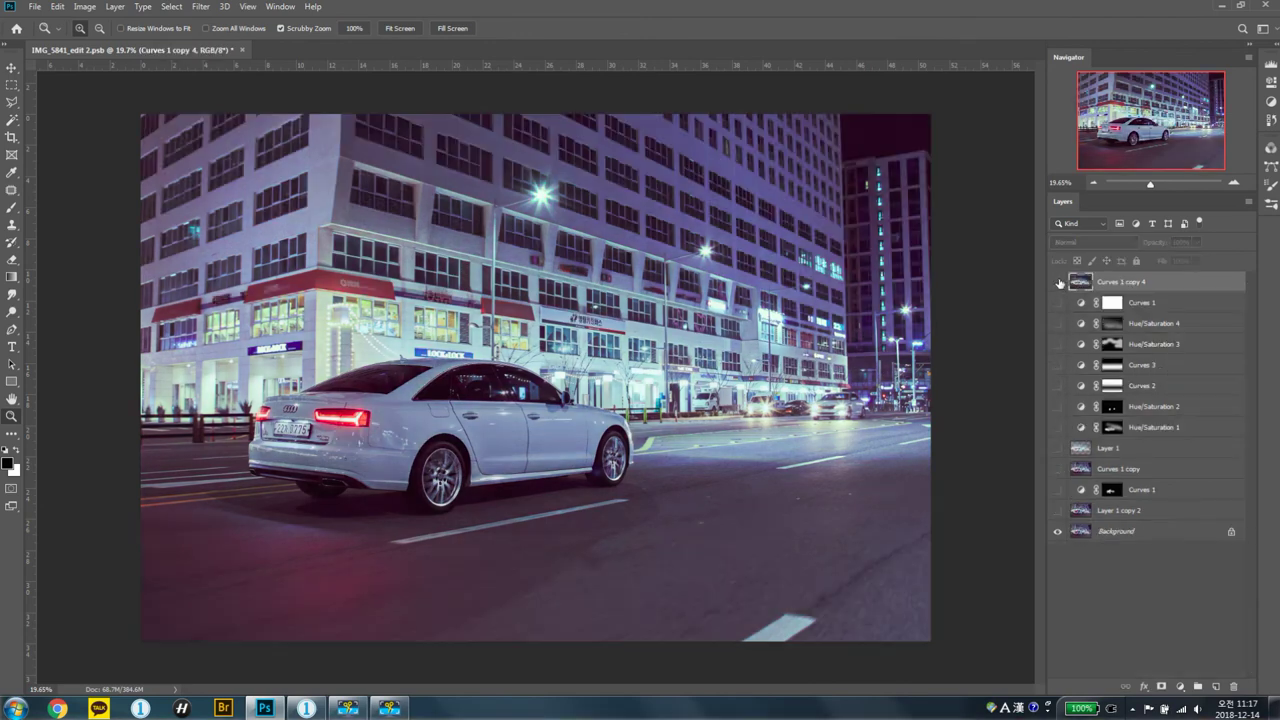
pyautogui.click(1058, 282)
pyautogui.click(1058, 282)
pyautogui.click(1058, 282)
pyautogui.click(1058, 282)
pyautogui.click(1058, 282)
# Step: Switch to Full Screen Mode and zoom in twice on the finished purple-graded photo
pyautogui.press('f')
pyautogui.press('f')
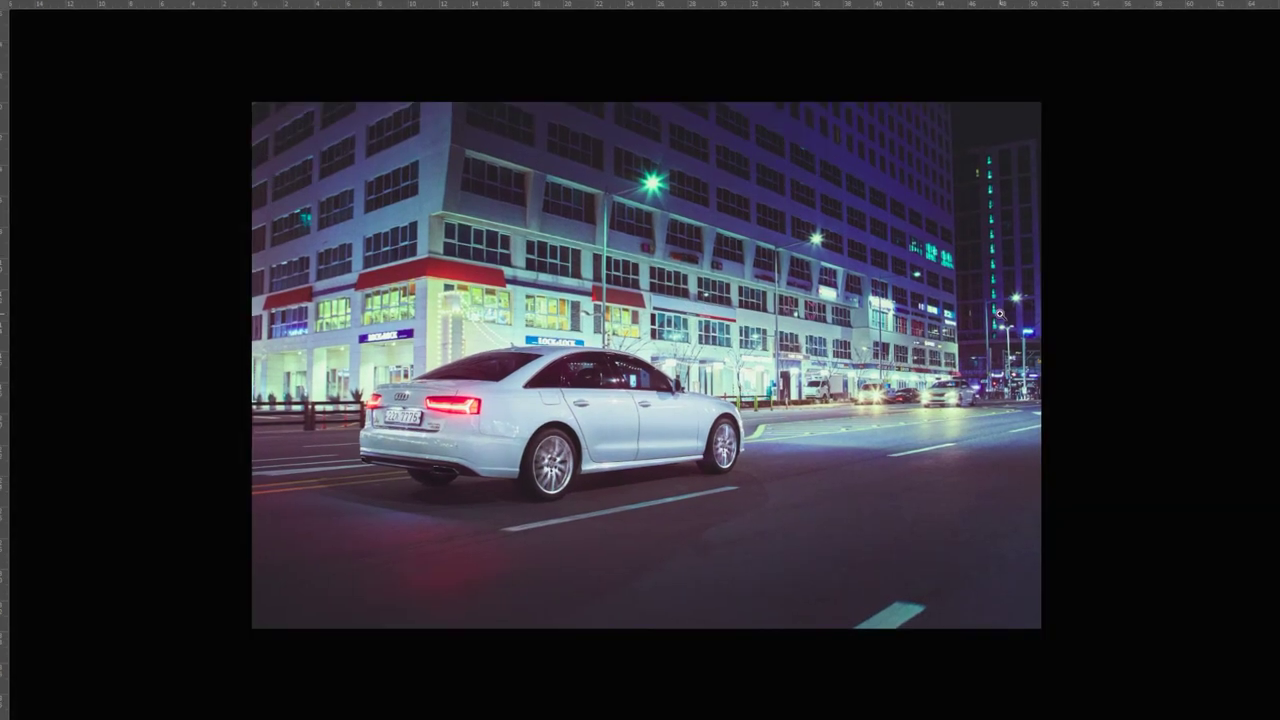
pyautogui.moveTo(979, 331); pyautogui.dragTo(986, 330)
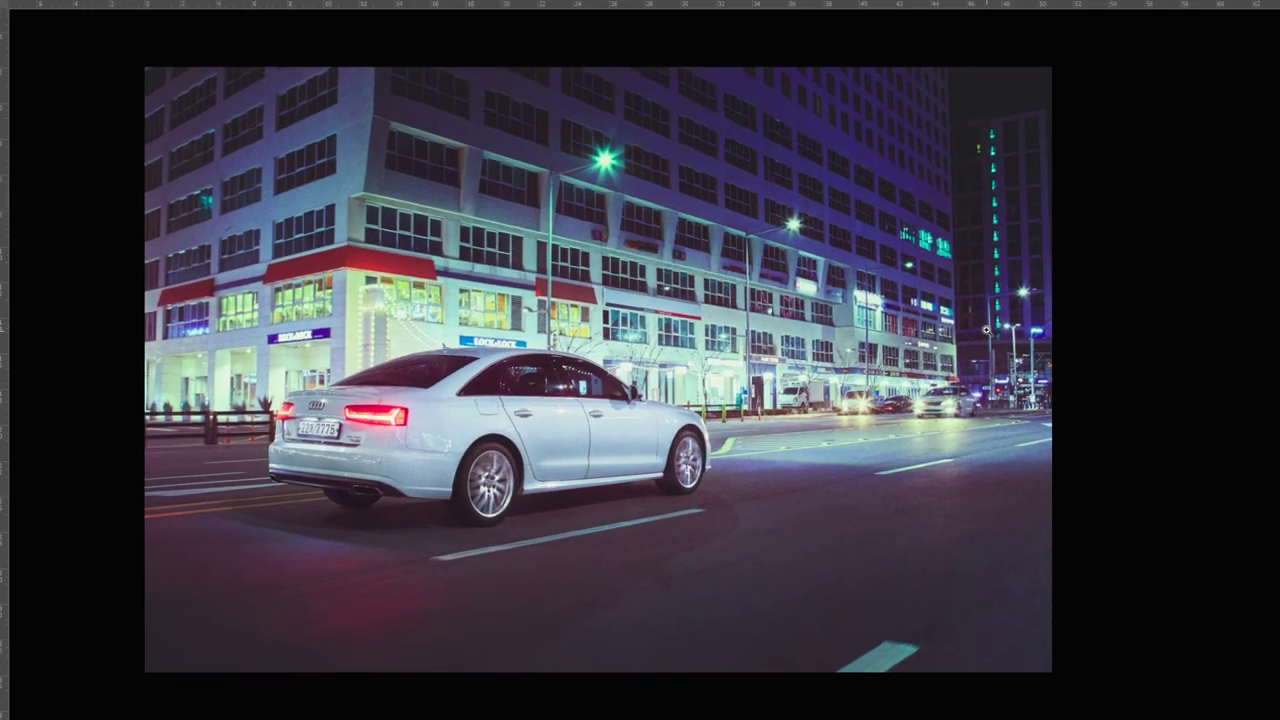
pyautogui.moveTo(955, 280); pyautogui.dragTo(955, 281)
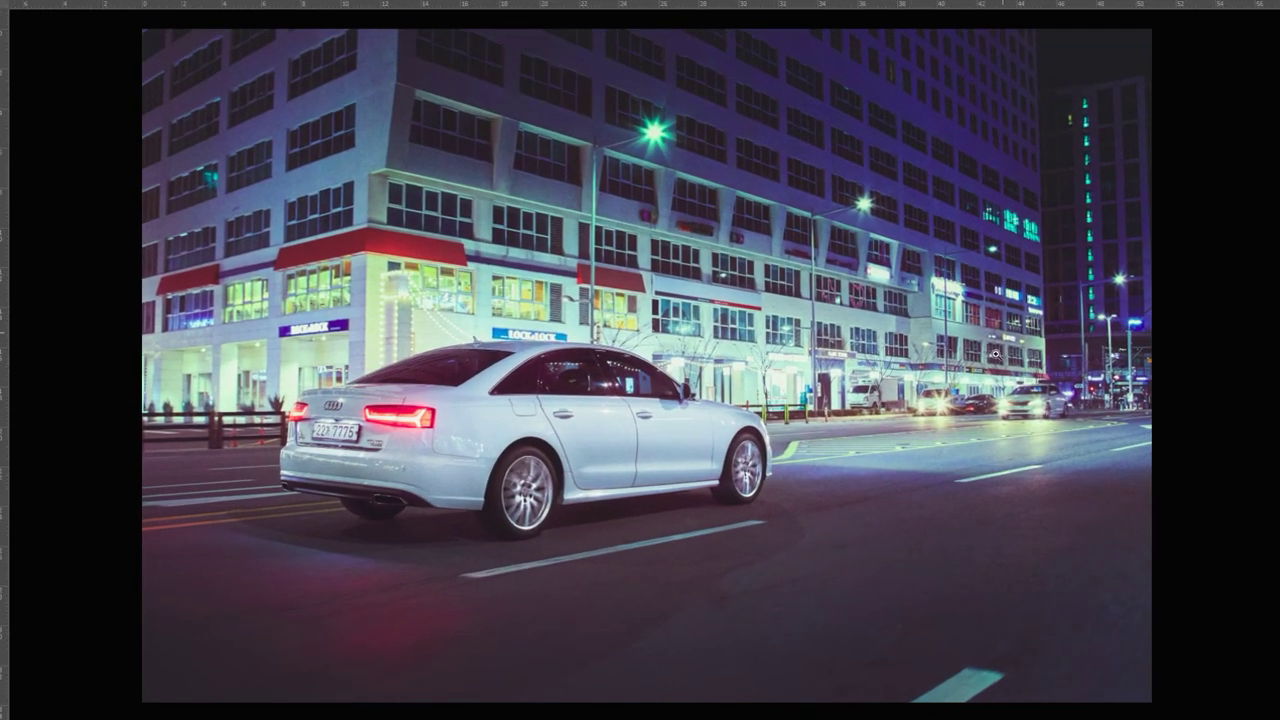